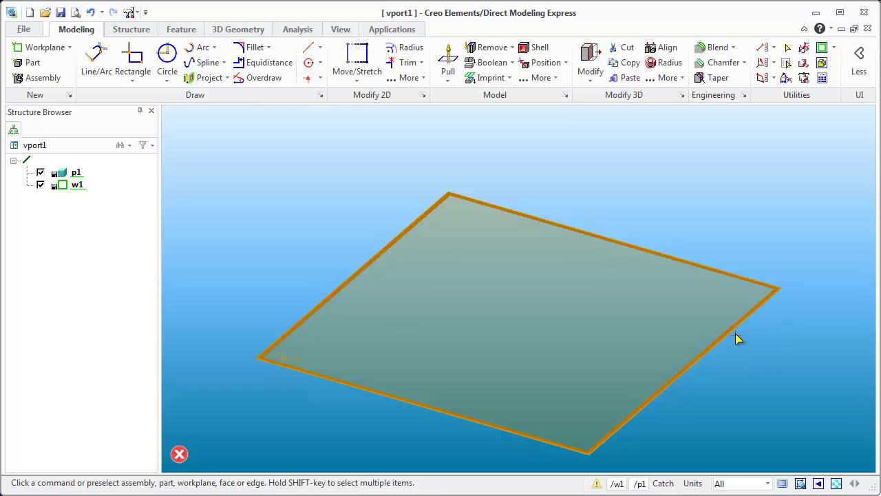
Start a circle on workplane w1 with its centre near the workplane's middle.
{"action": "left_click", "coordinate": [746, 348]}
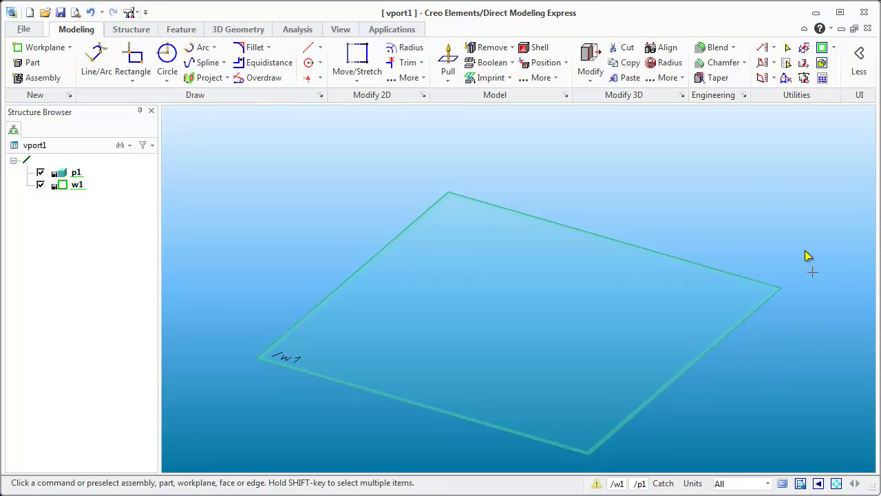
{"action": "left_click", "coordinate": [726, 278]}
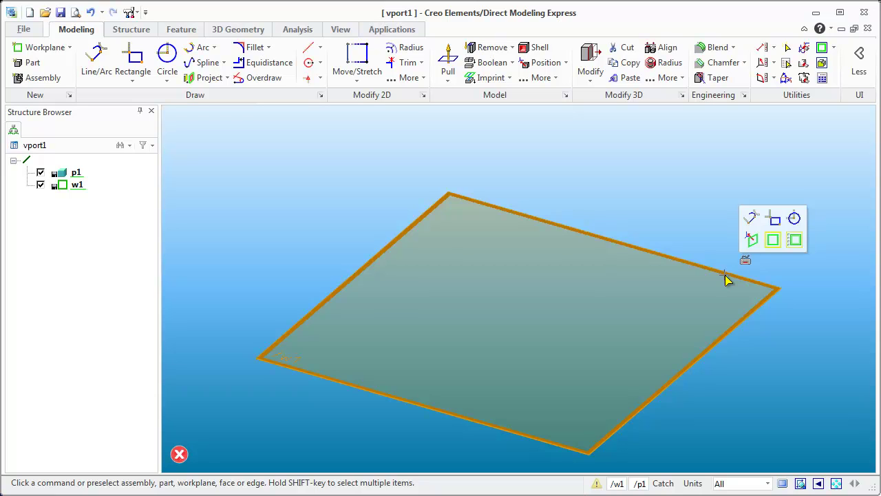
{"action": "left_click", "coordinate": [790, 218]}
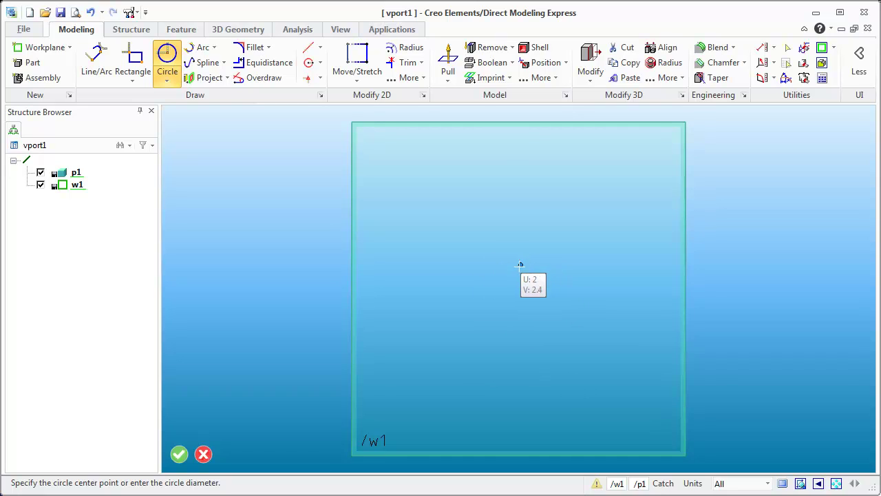
{"action": "left_click", "coordinate": [525, 276]}
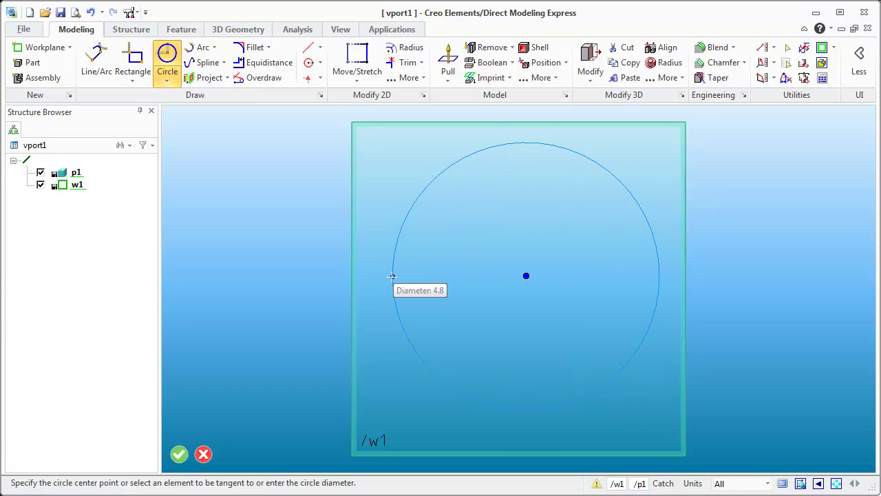
{"action": "mouse_move", "coordinate": [394, 281]}
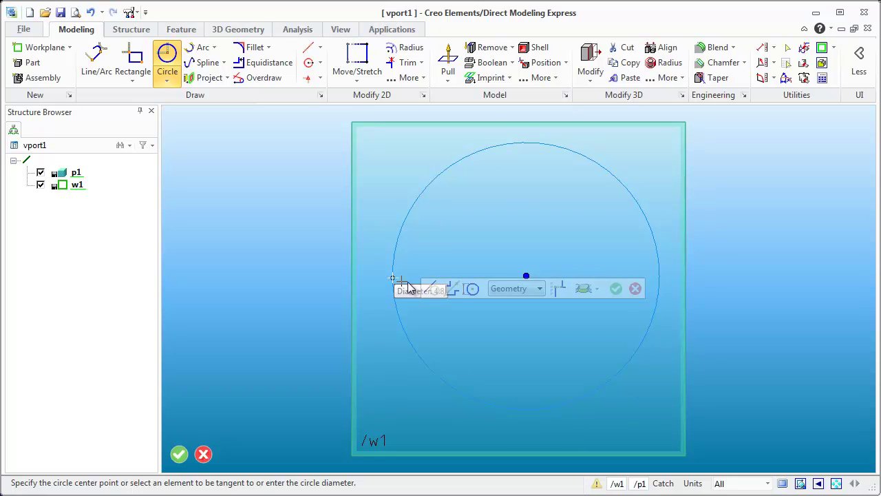
{"action": "left_click", "coordinate": [457, 291]}
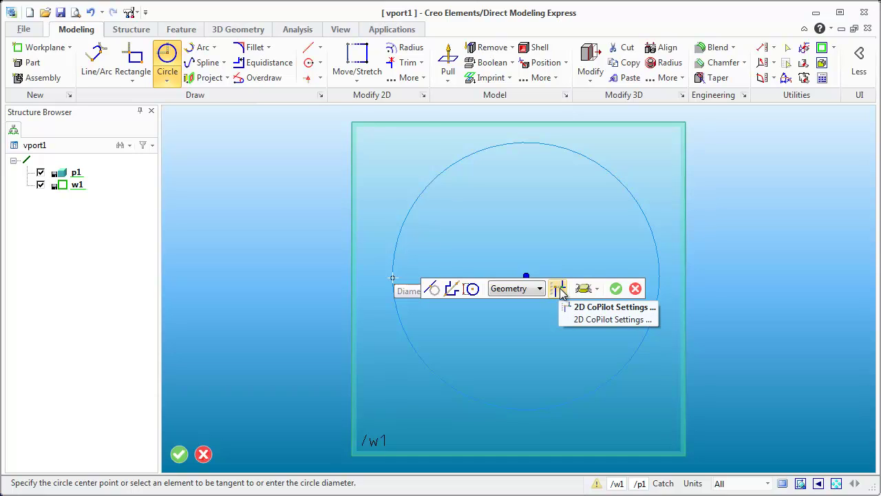
{"action": "left_click", "coordinate": [560, 292]}
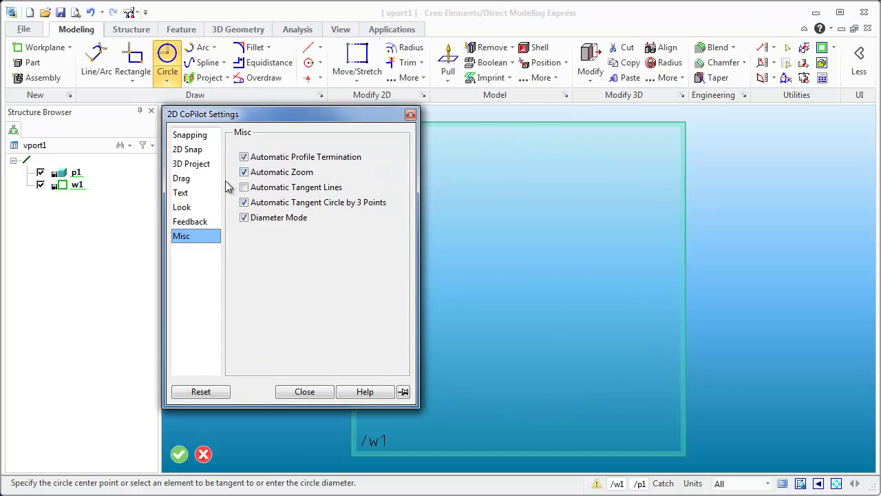
{"action": "left_click", "coordinate": [189, 137]}
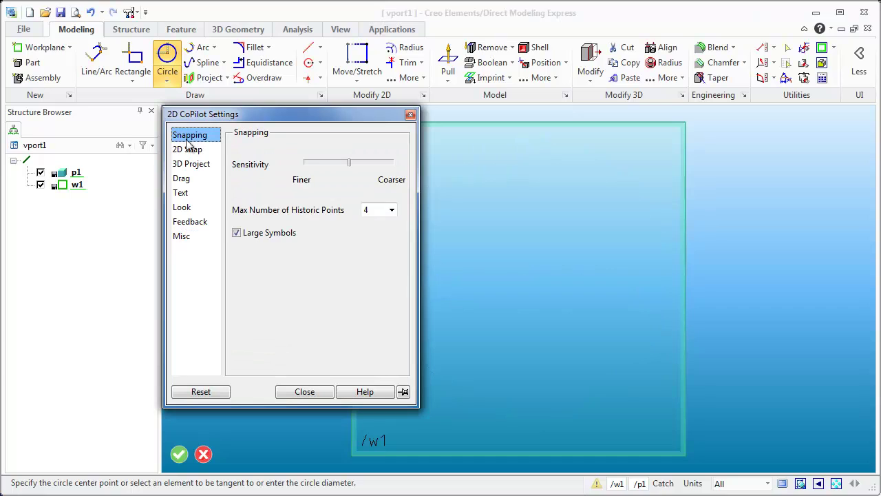
{"action": "left_click", "coordinate": [186, 236]}
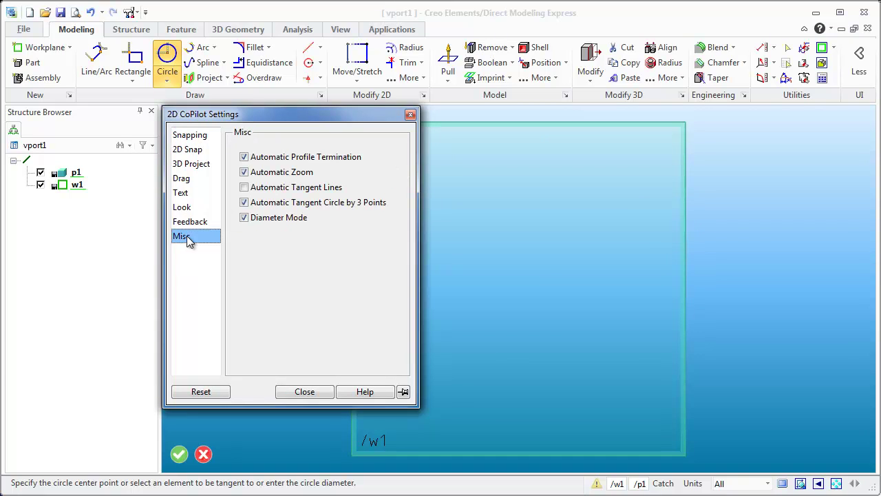
{"action": "left_click", "coordinate": [243, 217]}
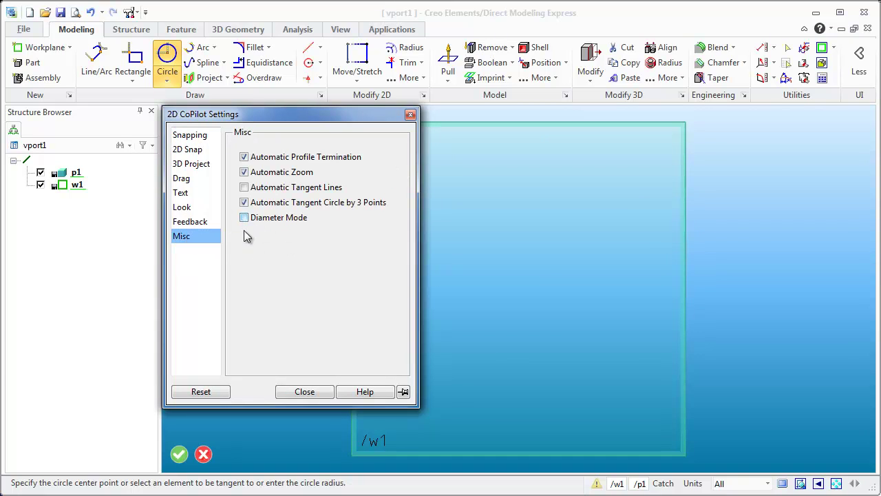
{"action": "left_click", "coordinate": [304, 391]}
{"action": "left_click", "coordinate": [526, 276]}
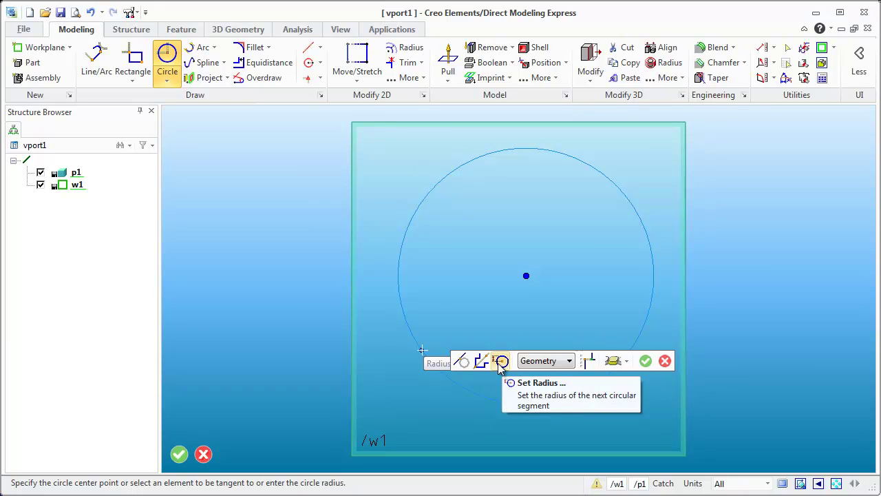
{"action": "left_click", "coordinate": [586, 360]}
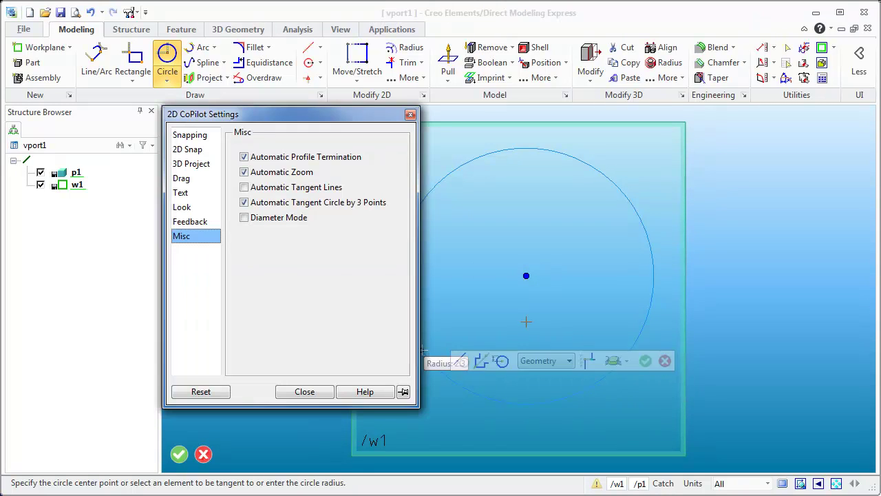
{"action": "left_click", "coordinate": [244, 217]}
{"action": "left_click", "coordinate": [304, 390]}
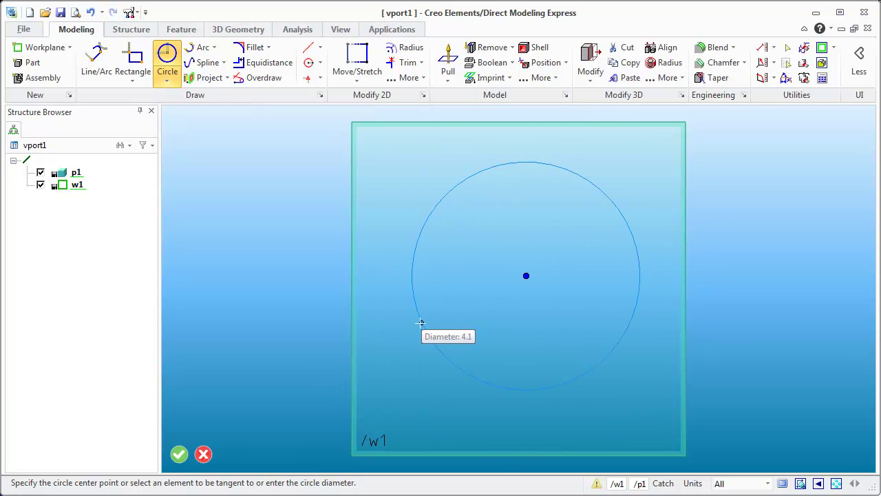
Fix the large circle's diameter at 9.5 and end the Circle command.
{"action": "mouse_move", "coordinate": [420, 322]}
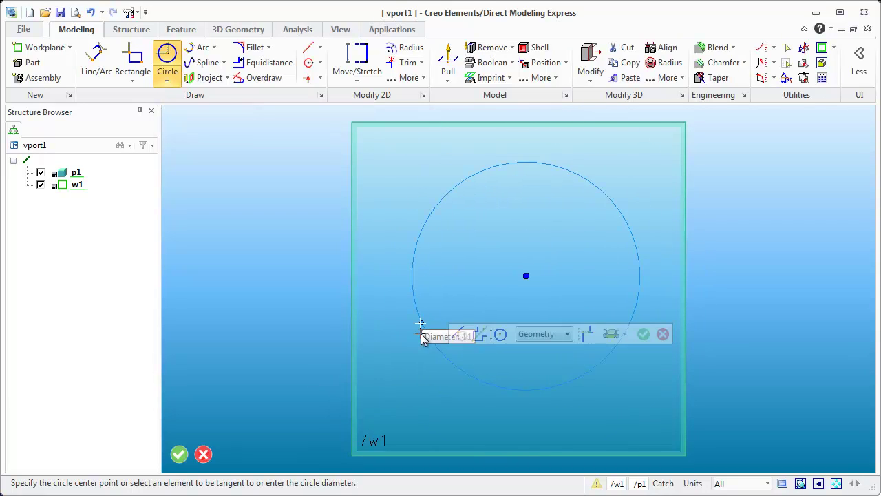
{"action": "left_click", "coordinate": [500, 335]}
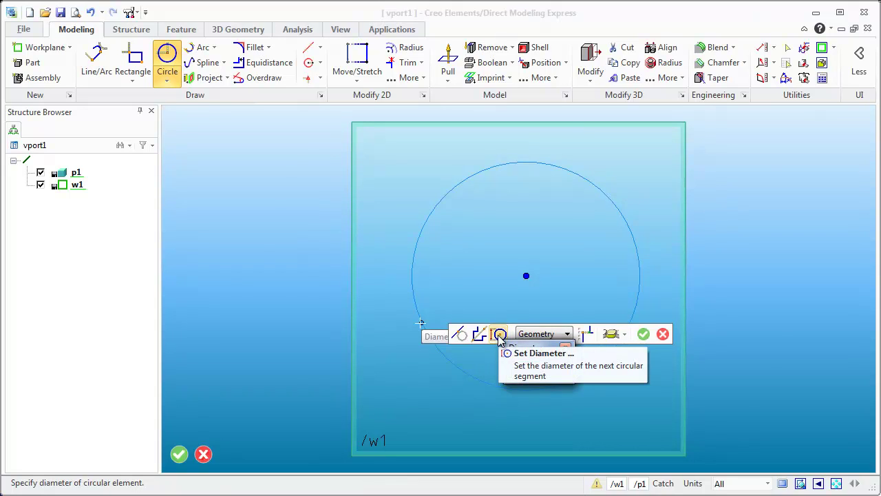
{"action": "key", "text": "Return"}
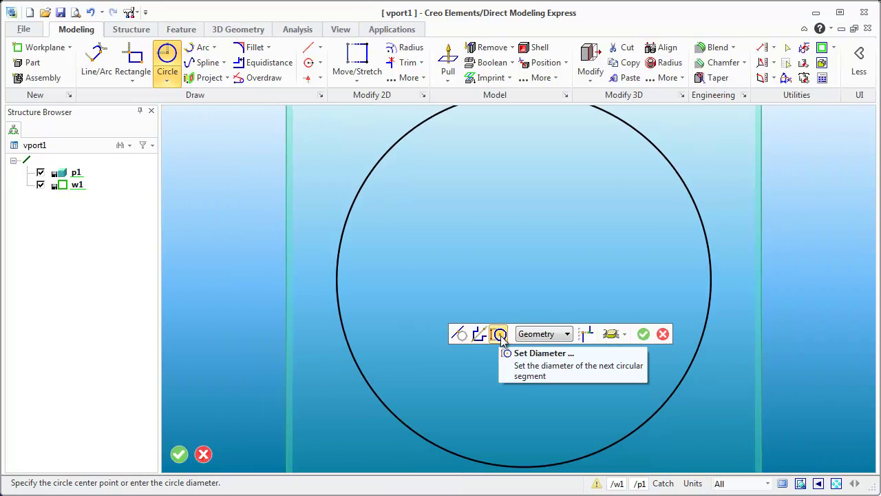
{"action": "left_click", "coordinate": [521, 284]}
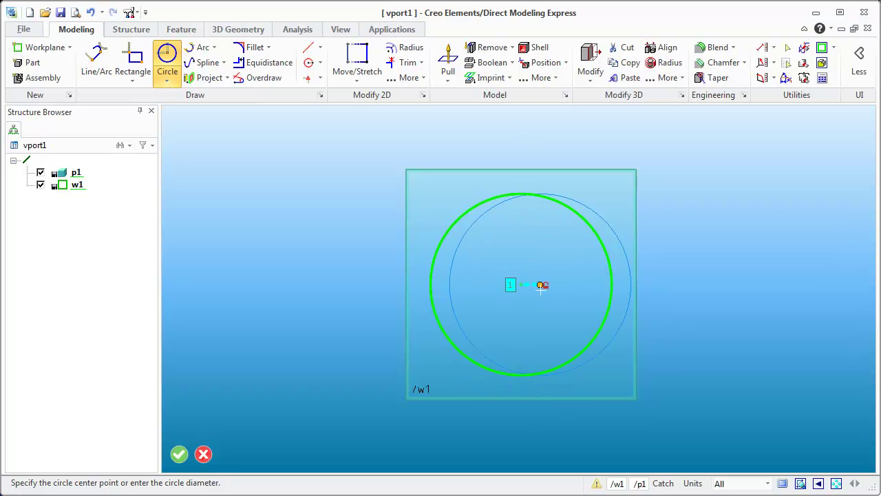
{"action": "middle_click", "coordinate": [529, 288]}
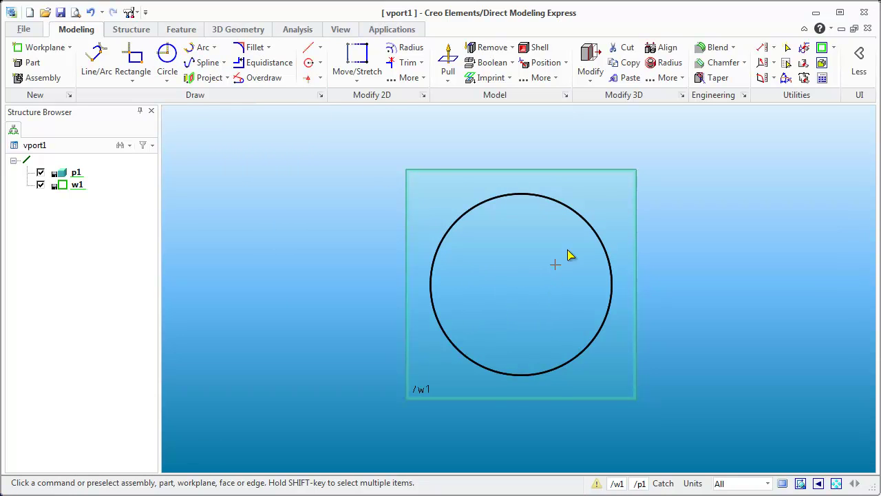
Draw a 2.1875-diameter circle centred on the 9.5 circle's centre on w1.
{"action": "left_click", "coordinate": [582, 224]}
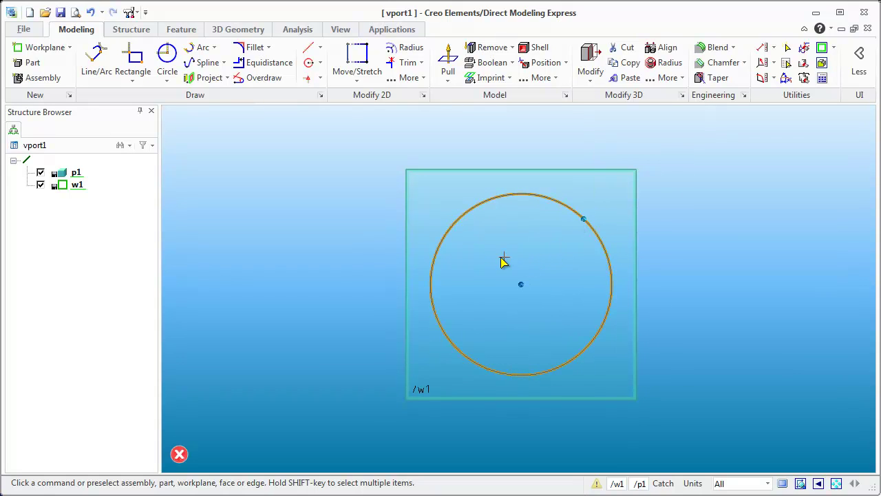
{"action": "left_click", "coordinate": [416, 174]}
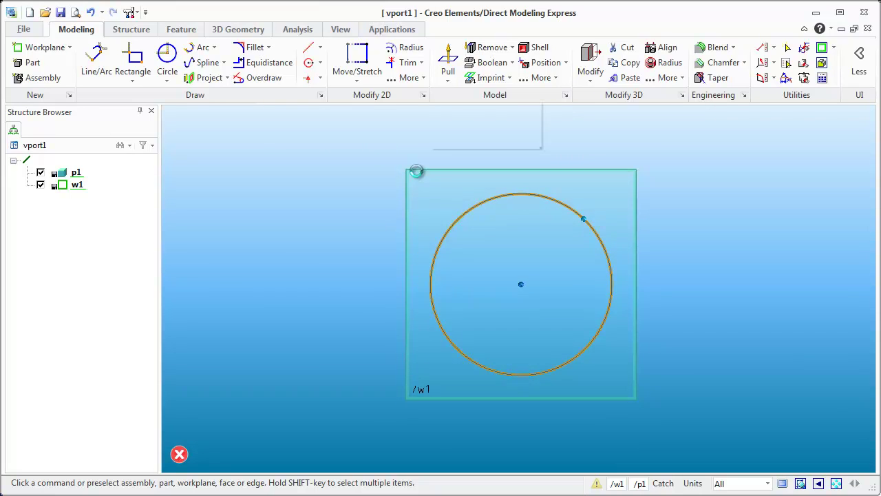
{"action": "left_click_drag", "start_coordinate": [417, 172], "coordinate": [441, 174]}
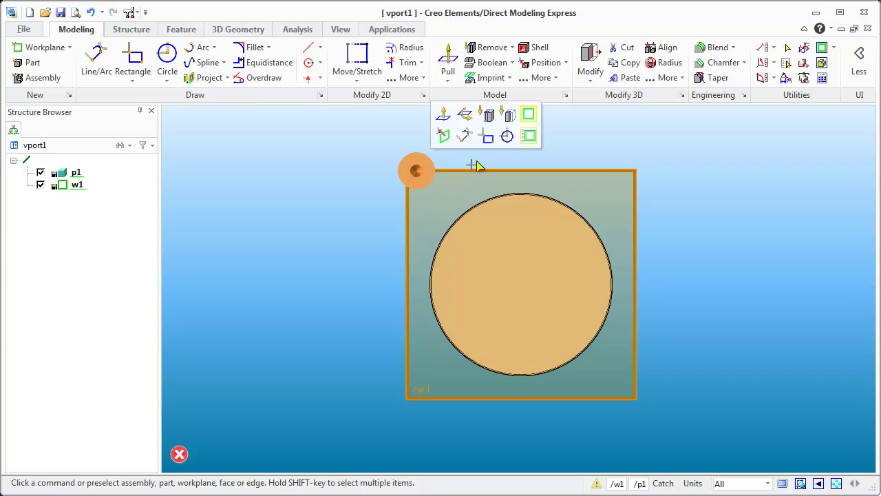
{"action": "left_click", "coordinate": [507, 138]}
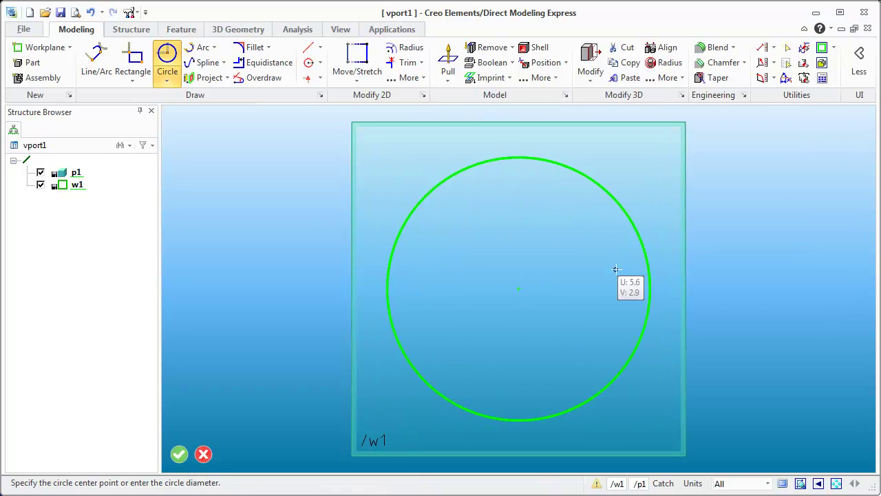
{"action": "left_click", "coordinate": [518, 289]}
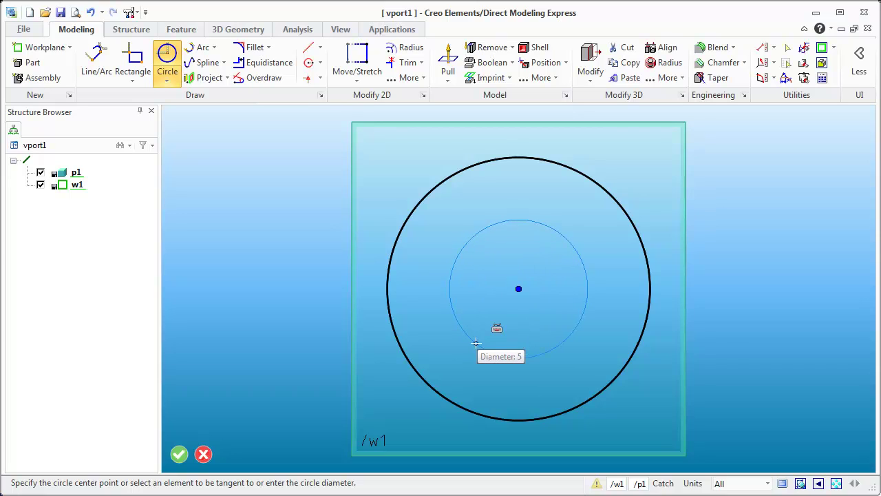
{"action": "mouse_move", "coordinate": [476, 342]}
{"action": "left_click", "coordinate": [555, 354]}
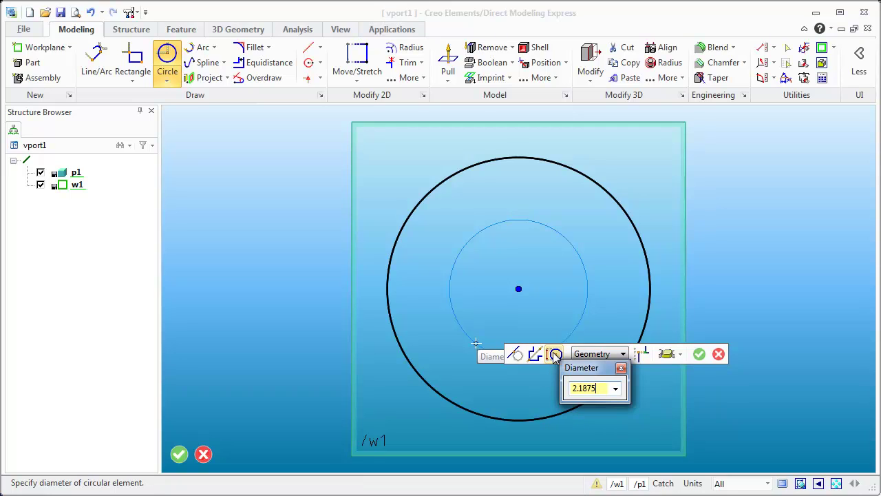
{"action": "key", "text": "Return"}
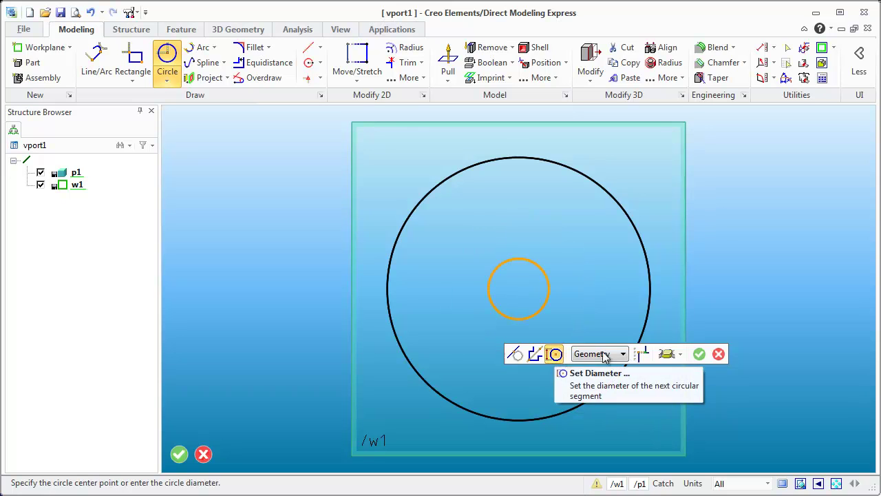
{"action": "left_click", "coordinate": [717, 355]}
{"action": "middle_click_drag", "start_coordinate": [564, 342], "coordinate": [563, 295]}
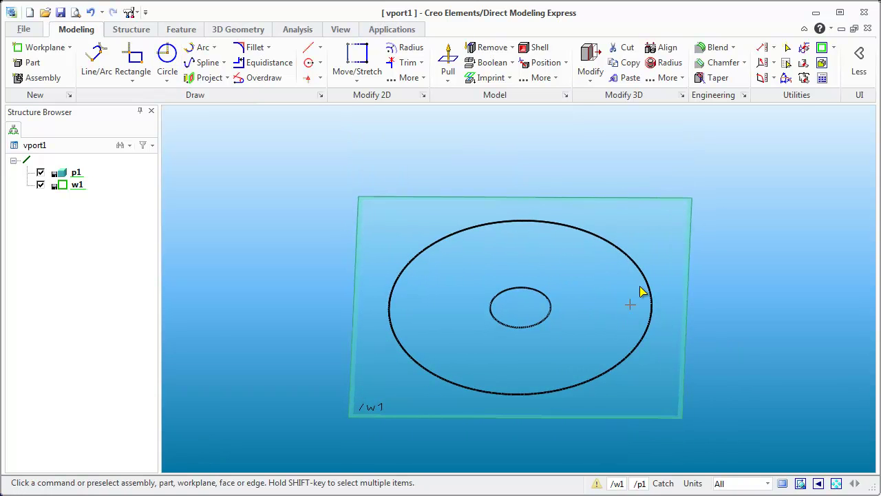
Pull Linear the ring profile 0.75 upward into a solid washer with a centre hole.
{"action": "middle_click_drag", "start_coordinate": [649, 275], "coordinate": [643, 262]}
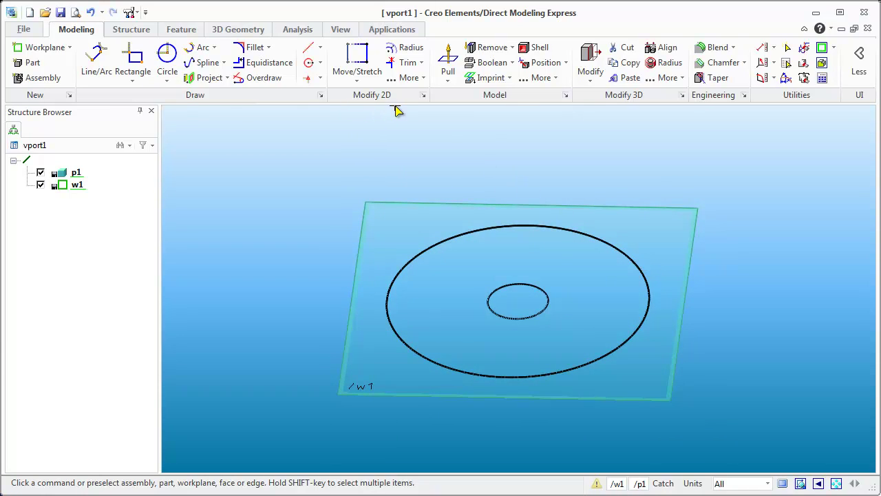
{"action": "left_click", "coordinate": [448, 71]}
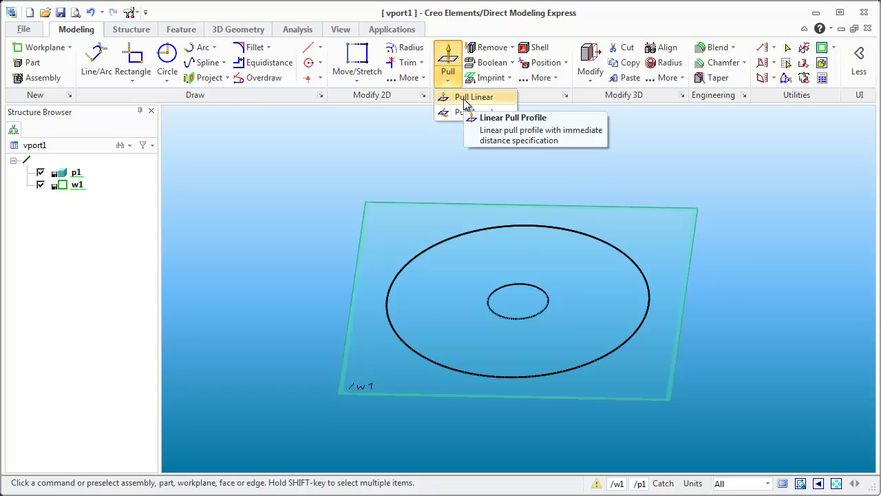
{"action": "left_click", "coordinate": [462, 97]}
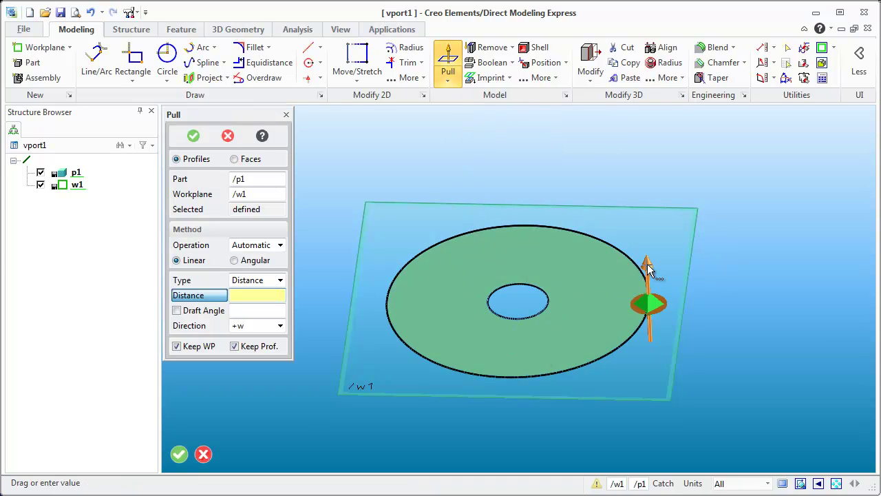
{"action": "mouse_move", "coordinate": [647, 264]}
{"action": "left_mouse_down"}
{"action": "mouse_move", "coordinate": [649, 240]}
{"action": "mouse_move", "coordinate": [648, 256]}
{"action": "left_mouse_up"}
{"action": "left_click", "coordinate": [609, 278]}
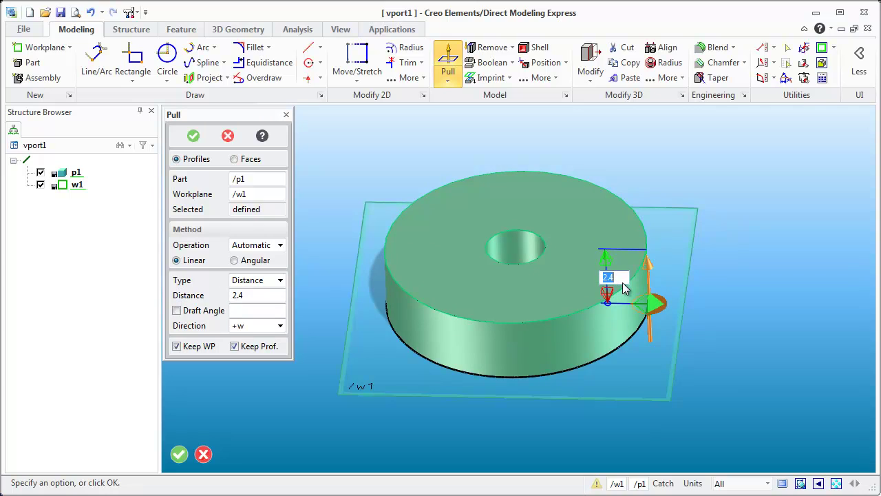
{"action": "key", "text": "BackSpace"}
{"action": "type", "text": ".75"}
{"action": "key", "text": "Return"}
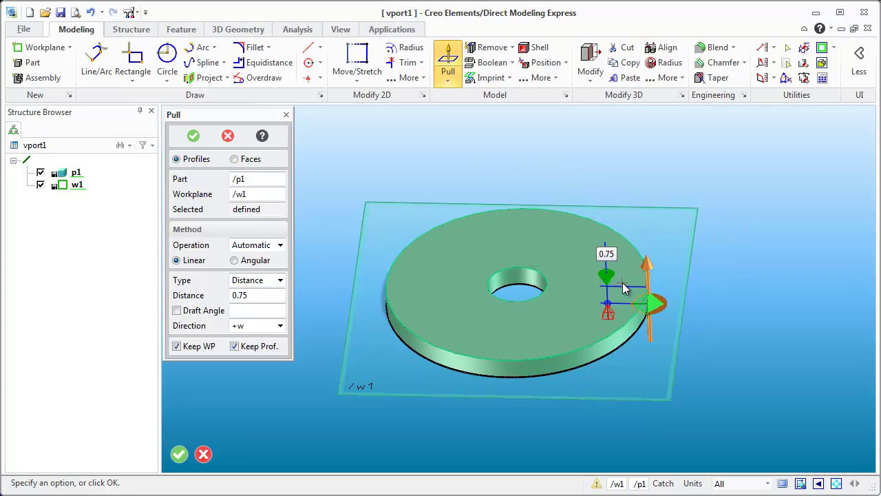
{"action": "left_click", "coordinate": [192, 137]}
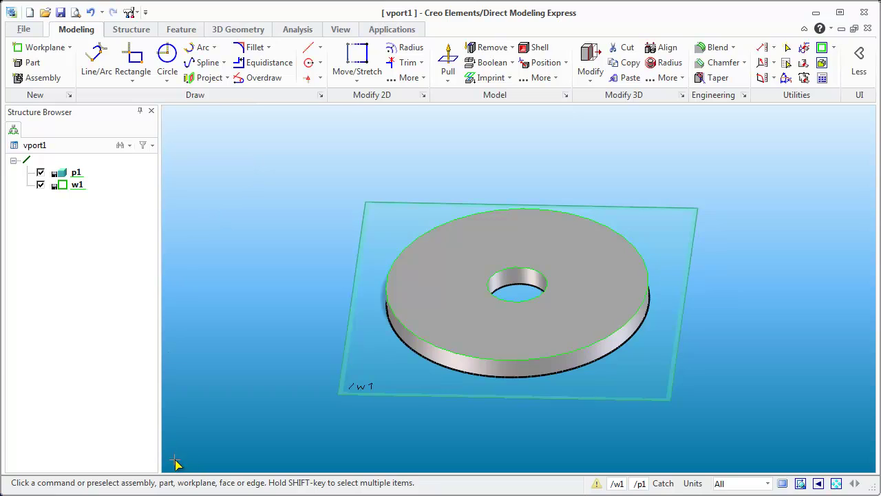
{"action": "right_click", "coordinate": [478, 168]}
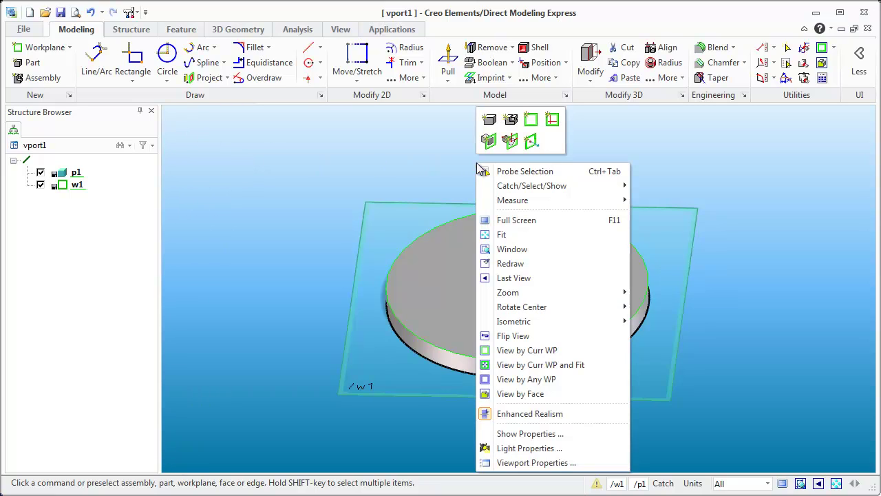
{"action": "left_click", "coordinate": [398, 170]}
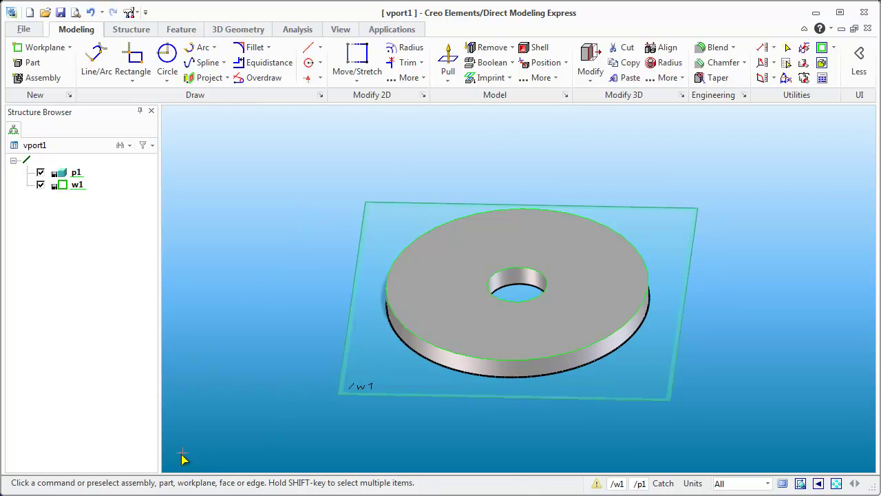
{"action": "left_click", "coordinate": [351, 329]}
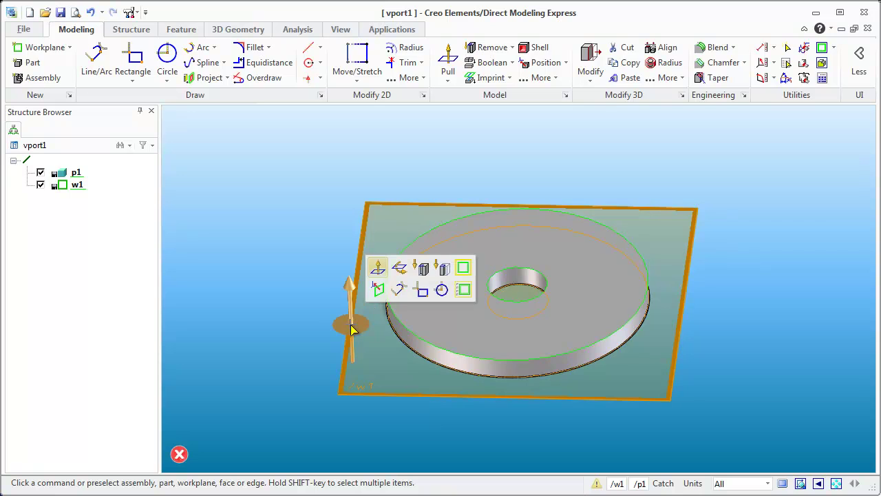
{"action": "left_click", "coordinate": [291, 319]}
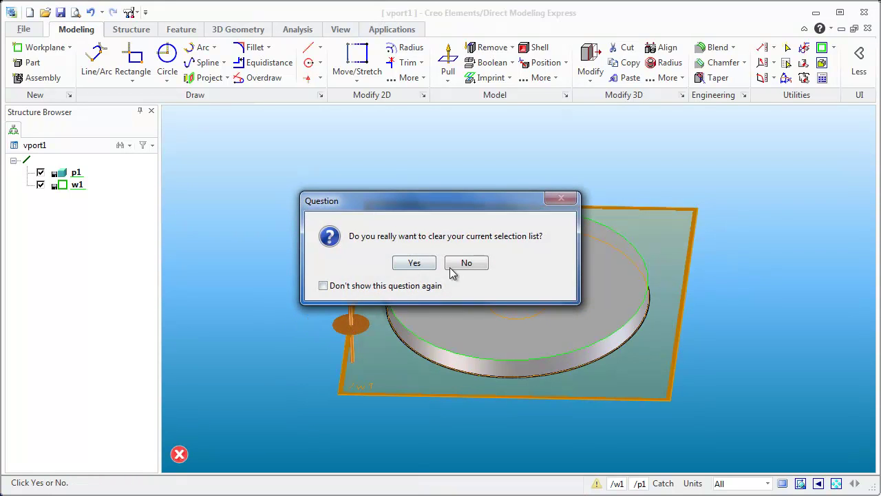
{"action": "left_click", "coordinate": [466, 264]}
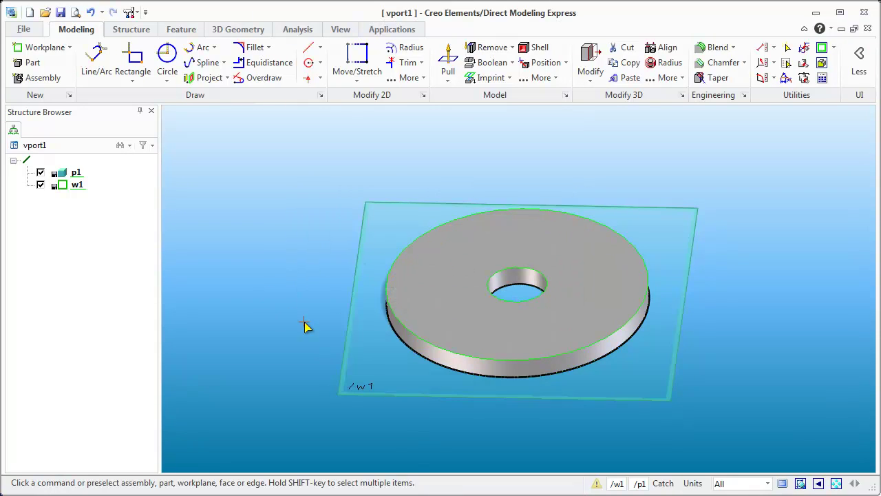
{"action": "middle_click_drag", "start_coordinate": [307, 325], "coordinate": [376, 377]}
{"action": "scroll", "coordinate": [475, 406], "scroll_direction": "up", "scroll_amount": 2}
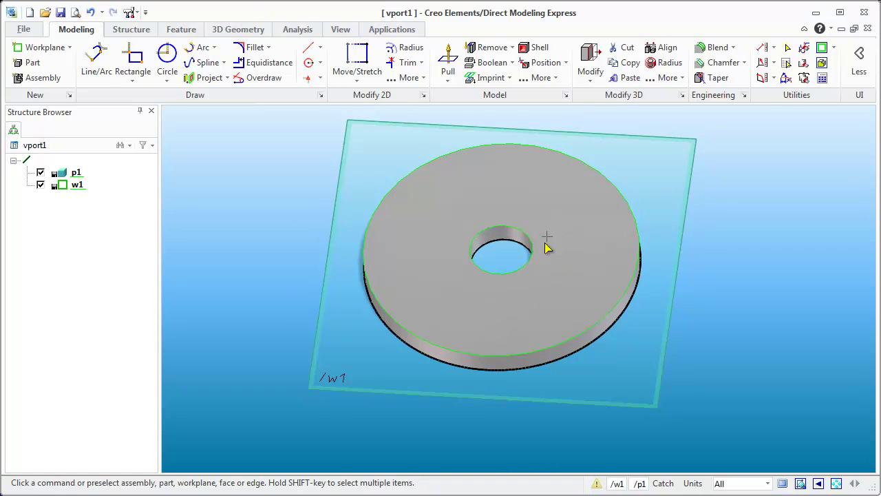
{"action": "mouse_move", "coordinate": [454, 372]}
{"action": "middle_mouse_down"}
{"action": "mouse_move", "coordinate": [474, 338]}
{"action": "mouse_move", "coordinate": [451, 364]}
{"action": "middle_mouse_up"}
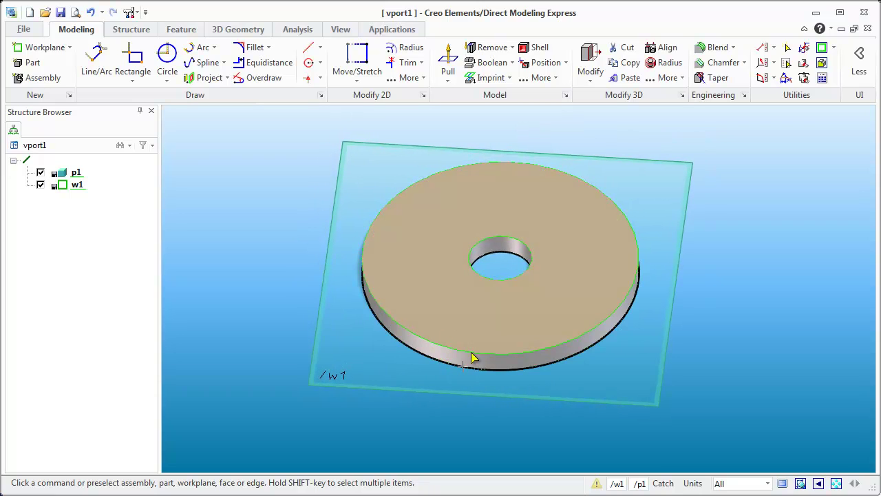
{"action": "left_click", "coordinate": [432, 365]}
{"action": "left_click", "coordinate": [288, 335]}
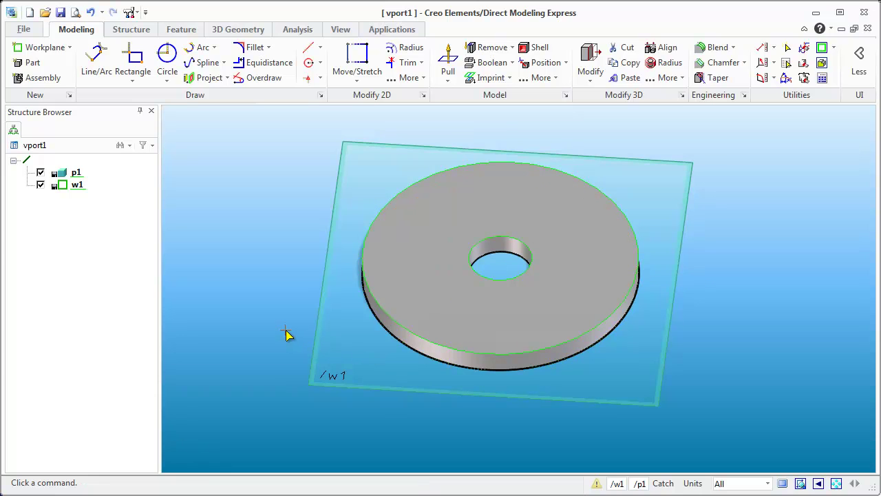
{"action": "left_click", "coordinate": [409, 351]}
{"action": "key", "text": "Escape"}
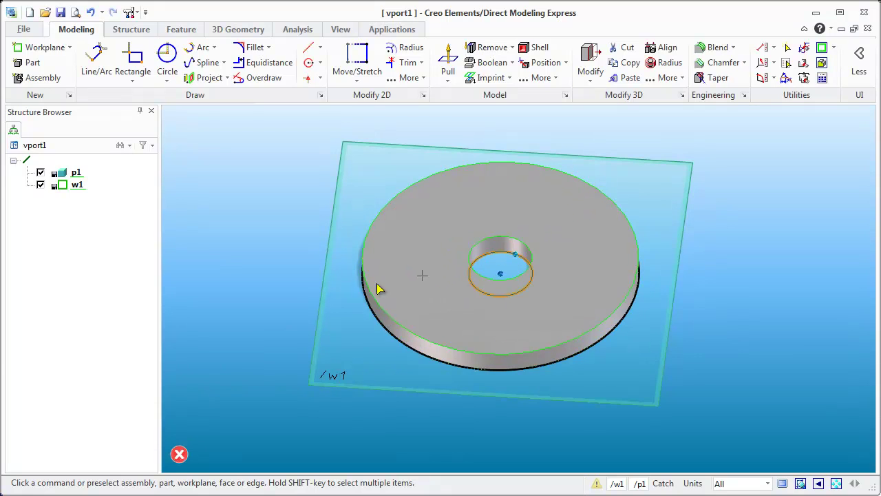
{"action": "left_click", "coordinate": [330, 303]}
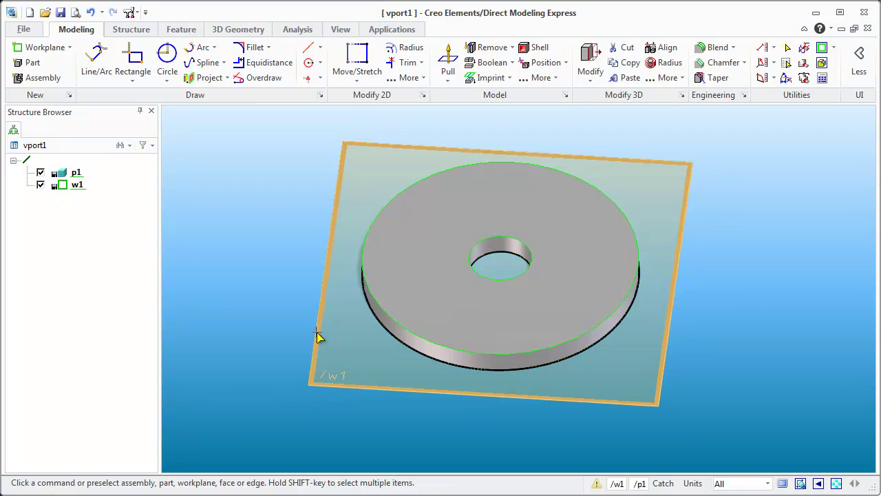
Delete all 2D geometry on workplane w1.
{"action": "left_click", "coordinate": [316, 331]}
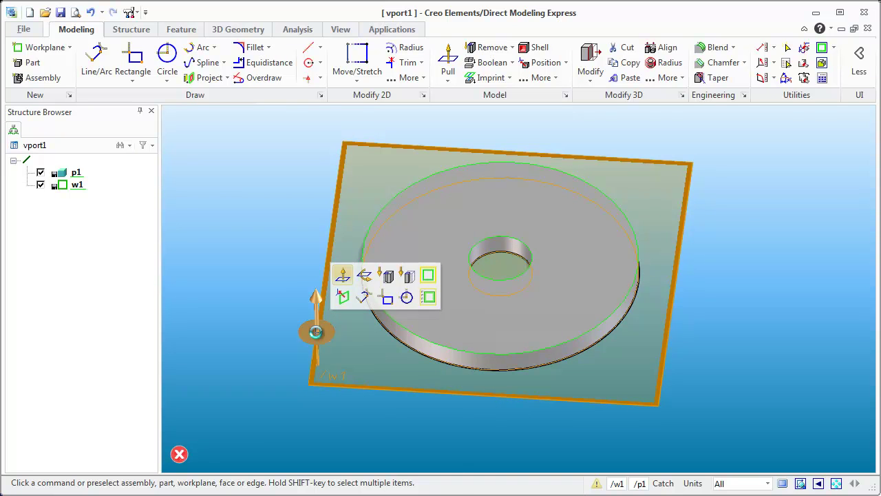
{"action": "right_click", "coordinate": [317, 337]}
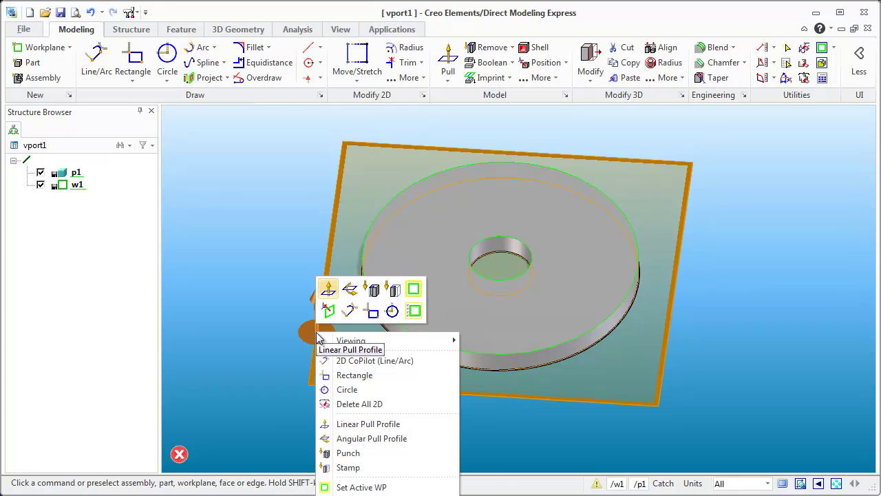
{"action": "left_click", "coordinate": [357, 405]}
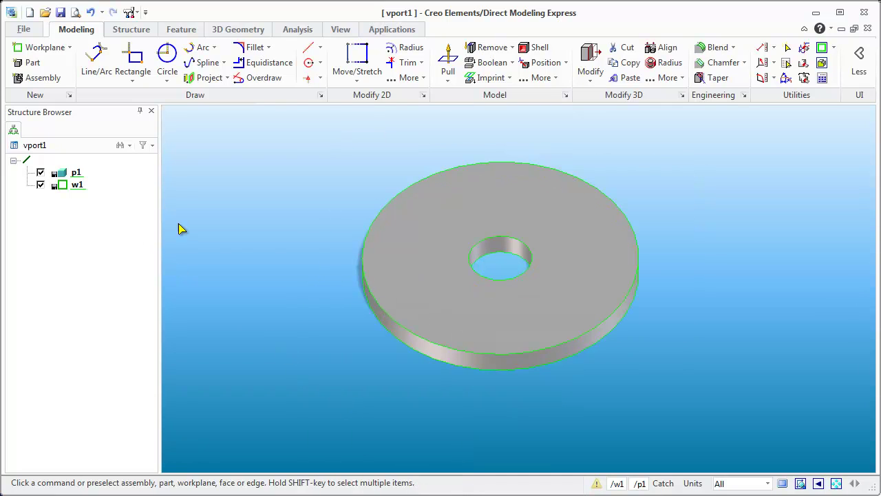
{"action": "middle_click_drag", "start_coordinate": [403, 360], "coordinate": [276, 264]}
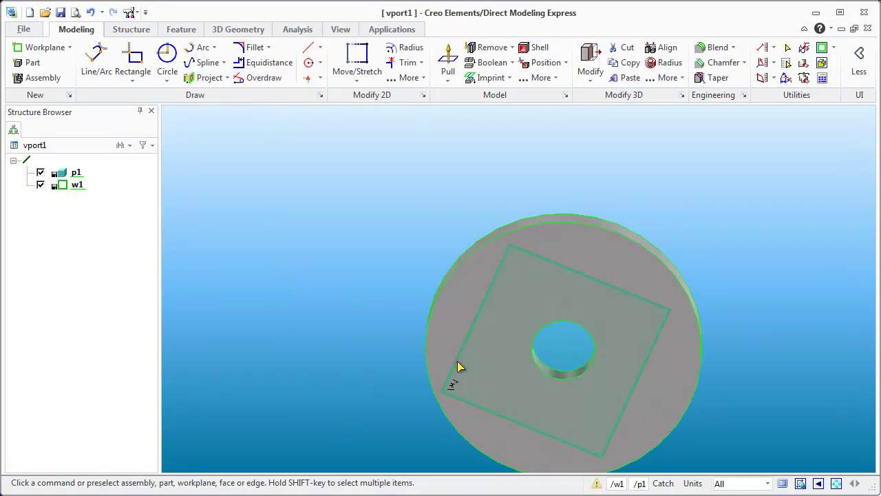
{"action": "middle_click_drag", "start_coordinate": [384, 327], "coordinate": [416, 379]}
Delete workplane w1 from the Structure Browser.
{"action": "left_click", "coordinate": [79, 186]}
{"action": "right_click", "coordinate": [79, 190]}
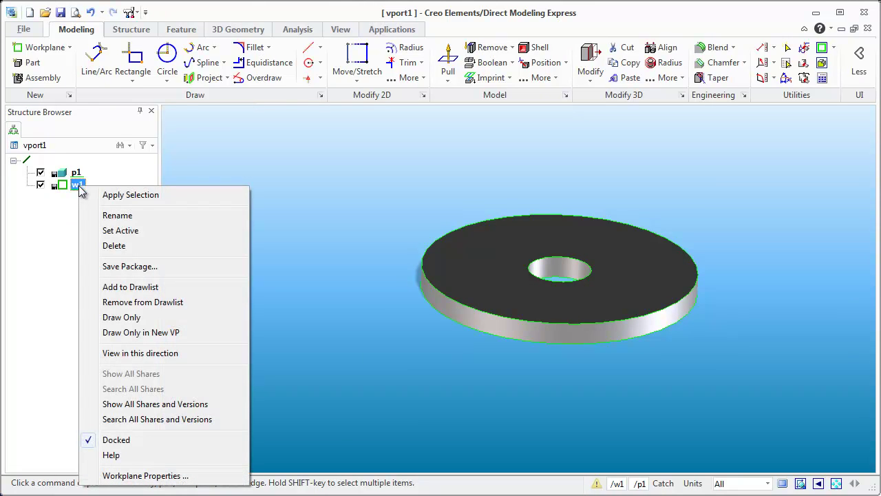
{"action": "left_click", "coordinate": [114, 245]}
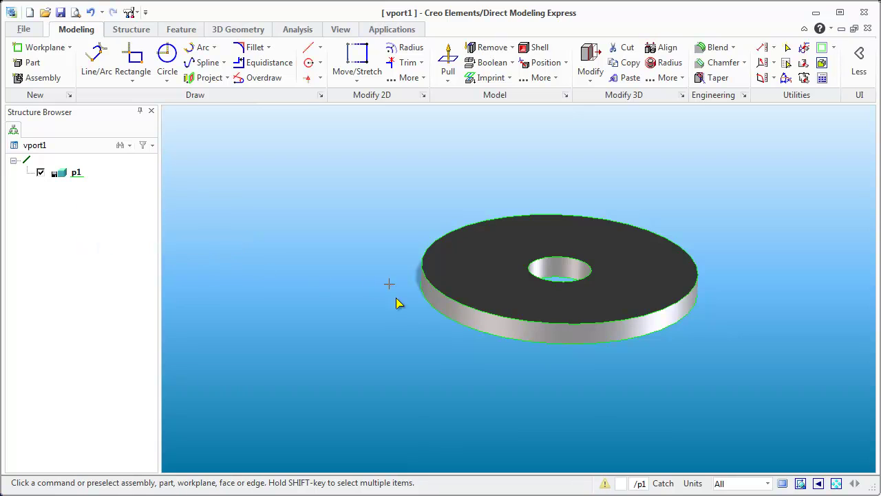
{"action": "middle_click_drag", "start_coordinate": [402, 314], "coordinate": [592, 214]}
Create a new workplane on the washer's top face.
{"action": "scroll", "coordinate": [592, 215], "scroll_direction": "up", "scroll_amount": 4}
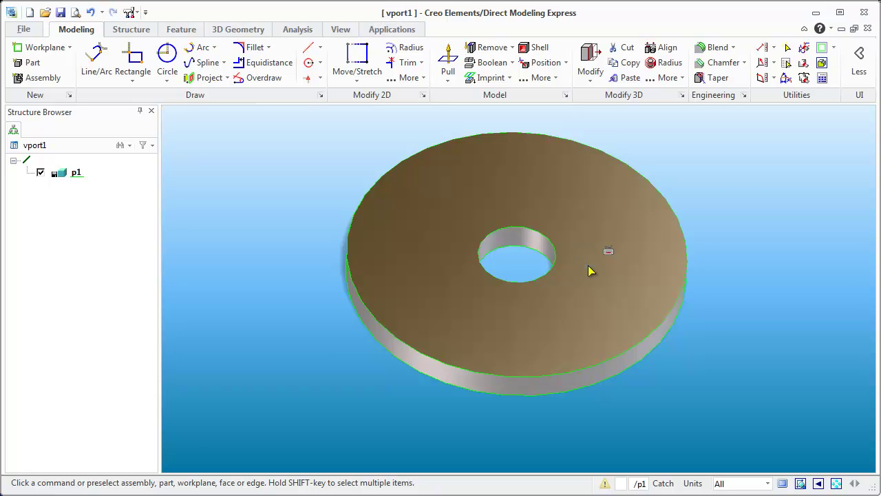
{"action": "left_click", "coordinate": [589, 269]}
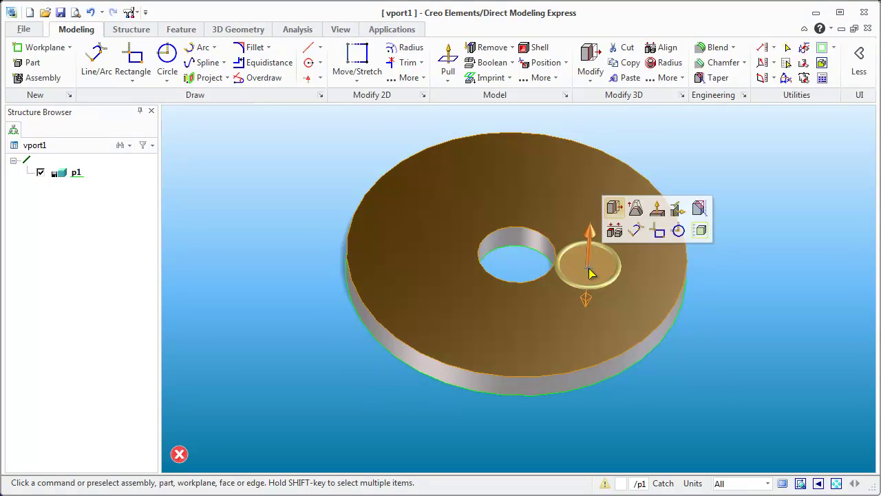
{"action": "left_click", "coordinate": [678, 231]}
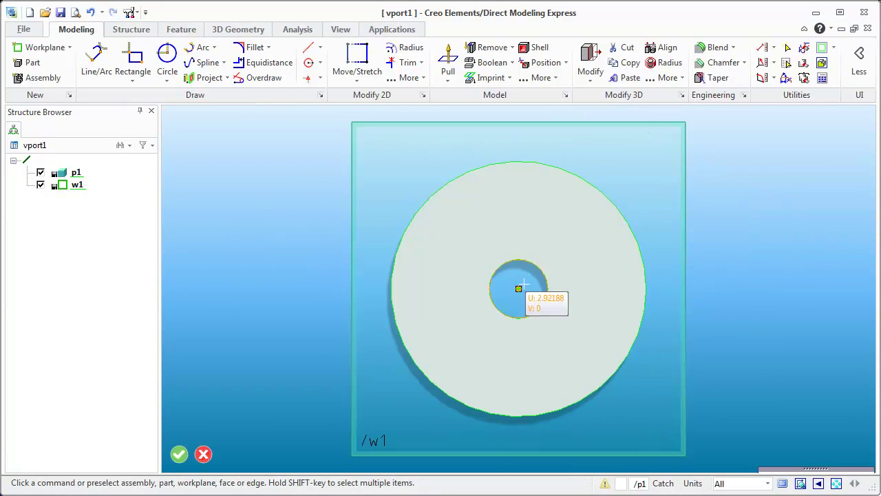
Sketch an inner and an outer circle, both centred on the hole.
{"action": "key", "text": "c"}
{"action": "left_click", "coordinate": [518, 288]}
{"action": "left_click", "coordinate": [481, 325]}
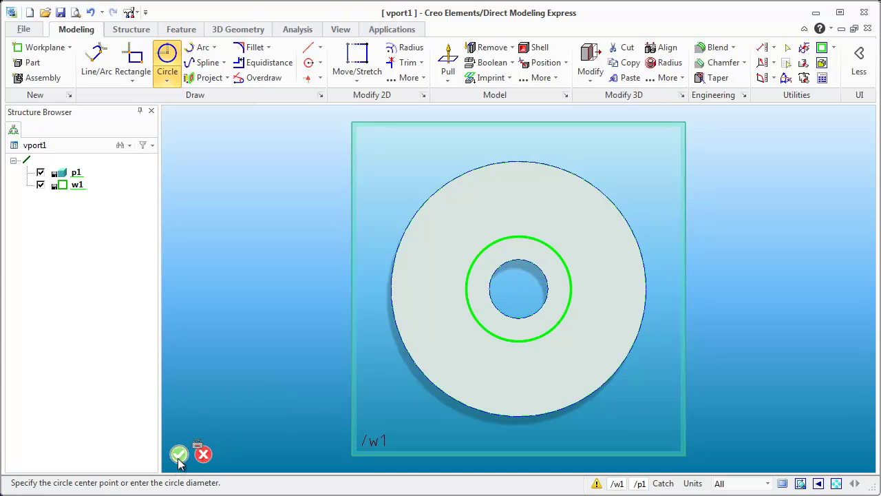
{"action": "left_click", "coordinate": [518, 288]}
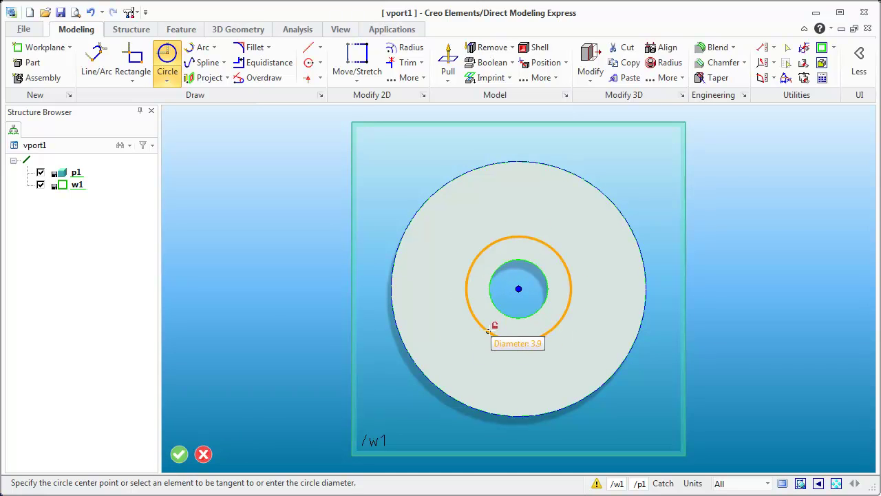
{"action": "left_click", "coordinate": [452, 377]}
{"action": "left_click", "coordinate": [179, 454]}
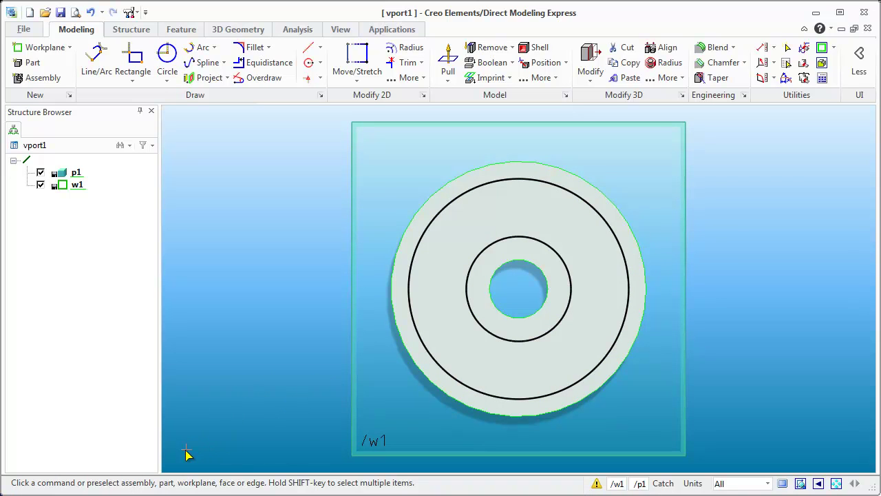
{"action": "middle_click_drag", "start_coordinate": [318, 391], "coordinate": [323, 339]}
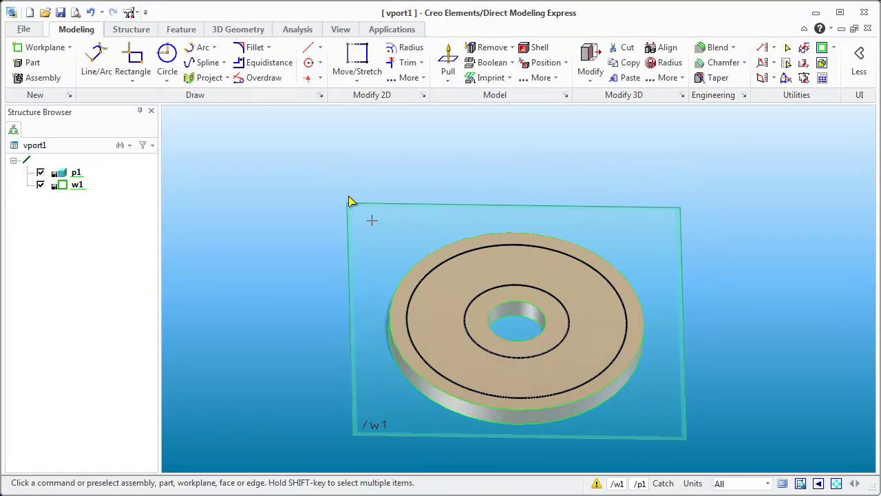
Pull the ring profile -0.4 into the washer face to cut a groove.
{"action": "left_click", "coordinate": [448, 61]}
{"action": "scroll", "coordinate": [570, 330], "scroll_direction": "up", "scroll_amount": 1}
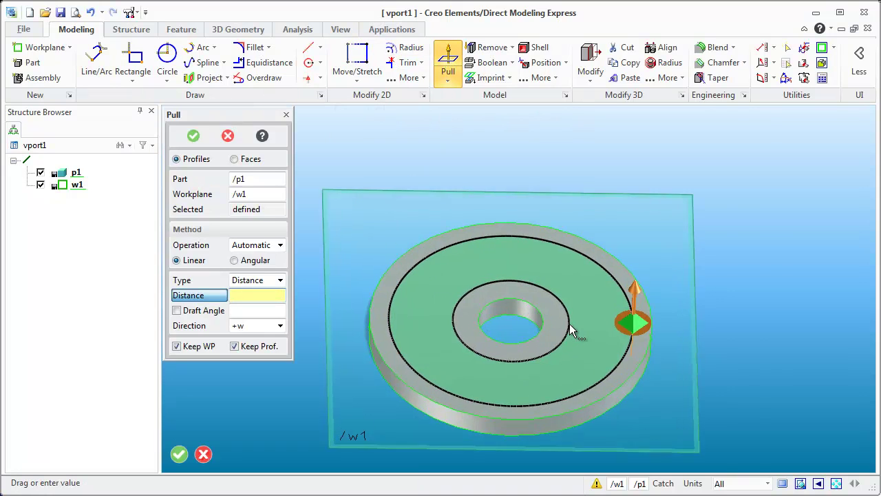
{"action": "scroll", "coordinate": [569, 330], "scroll_direction": "up", "scroll_amount": 2}
{"action": "left_click_drag", "start_coordinate": [669, 318], "coordinate": [664, 336]}
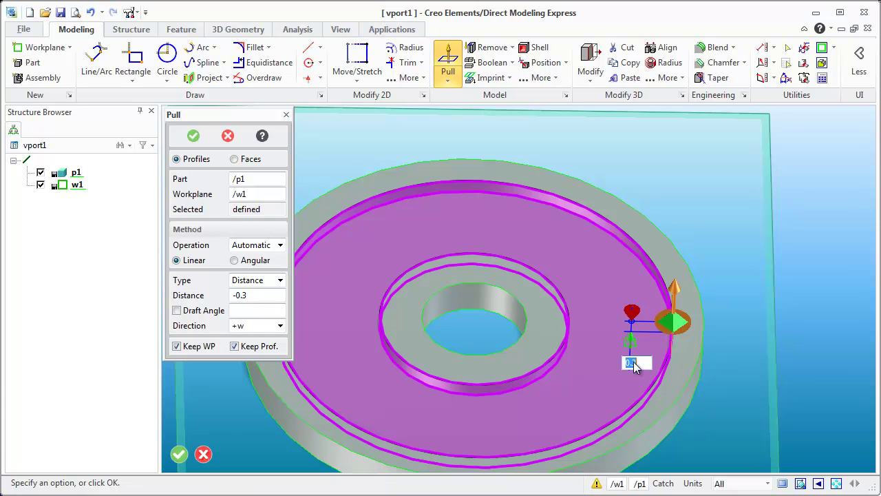
{"action": "type", "text": "4"}
{"action": "key", "text": "Return"}
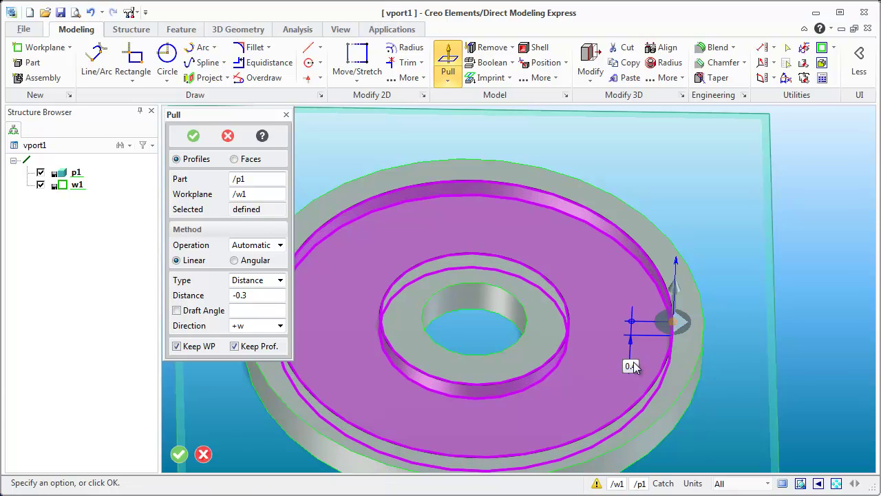
{"action": "left_click", "coordinate": [193, 137]}
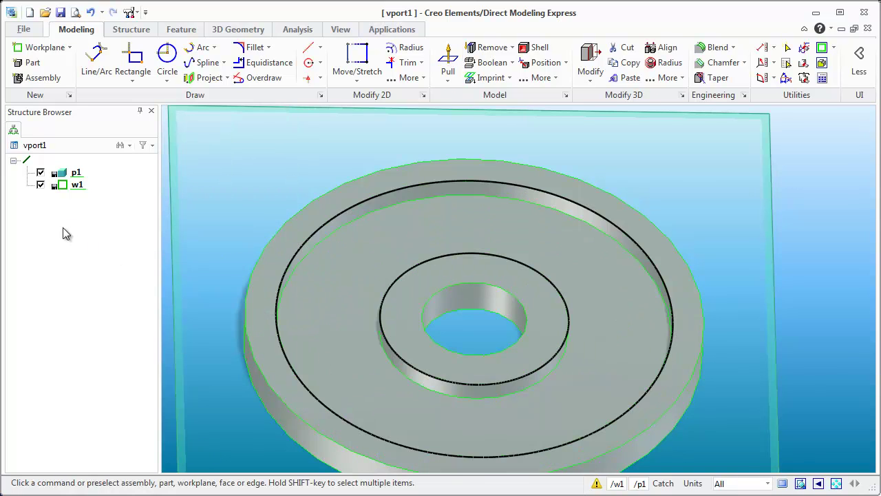
Delete workplane w1 from the Structure Browser.
{"action": "left_click", "coordinate": [77, 185]}
{"action": "right_click", "coordinate": [77, 187]}
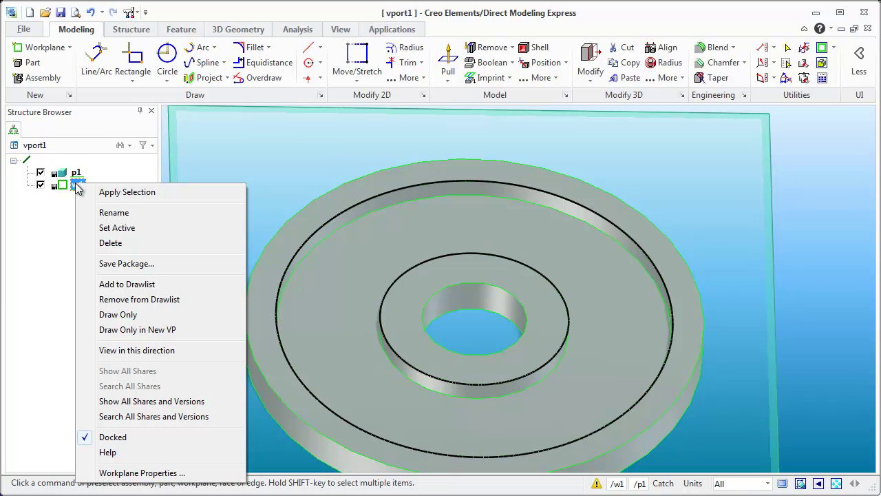
{"action": "left_click", "coordinate": [105, 245]}
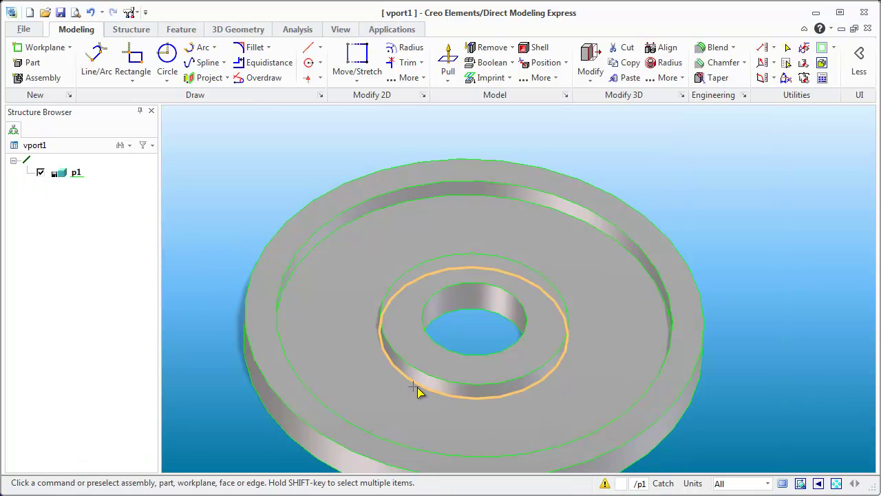
Chamfer the central hole's top edge at a constant 0.08 distance.
{"action": "middle_click_drag", "start_coordinate": [586, 404], "coordinate": [447, 312]}
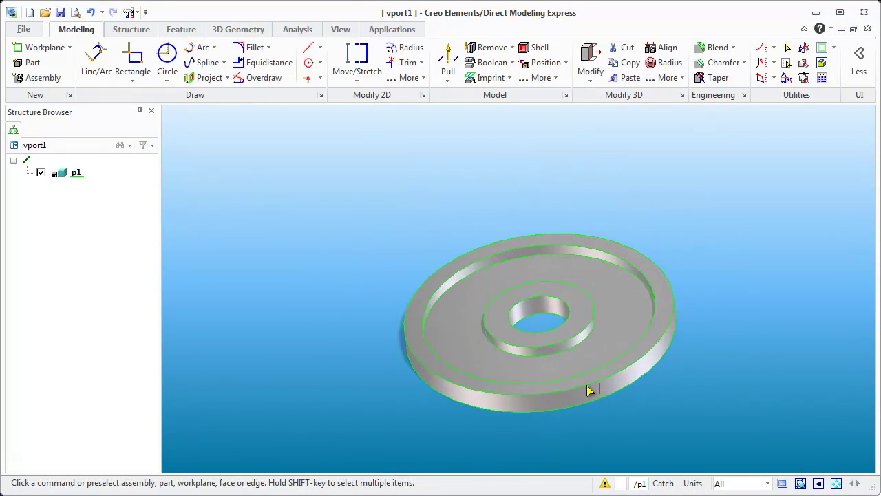
{"action": "scroll", "coordinate": [548, 360], "scroll_direction": "up", "scroll_amount": 4}
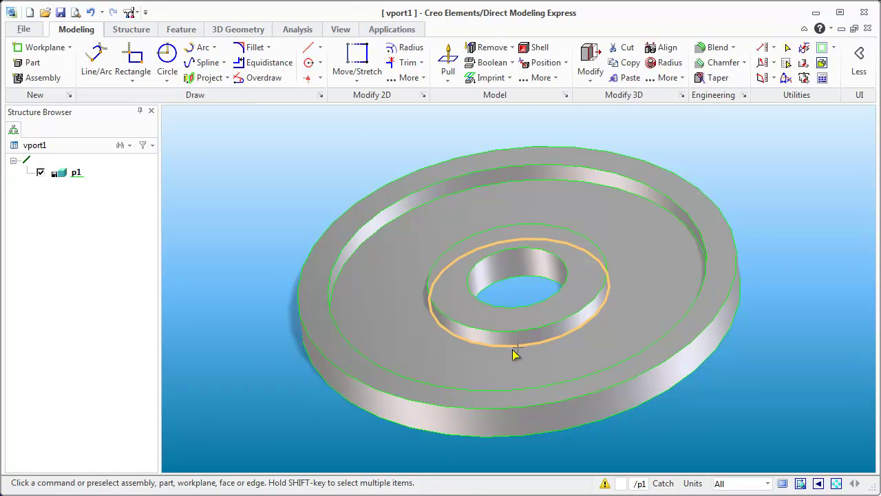
{"action": "mouse_move", "coordinate": [390, 307]}
{"action": "middle_mouse_down"}
{"action": "mouse_move", "coordinate": [365, 291]}
{"action": "mouse_move", "coordinate": [379, 309]}
{"action": "mouse_move", "coordinate": [390, 280]}
{"action": "mouse_move", "coordinate": [369, 301]}
{"action": "mouse_move", "coordinate": [376, 308]}
{"action": "middle_mouse_up"}
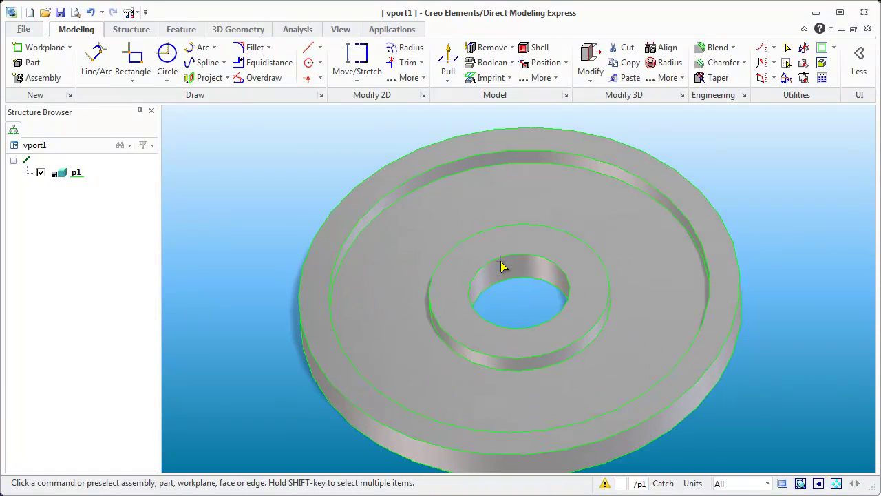
{"action": "left_click", "coordinate": [500, 264]}
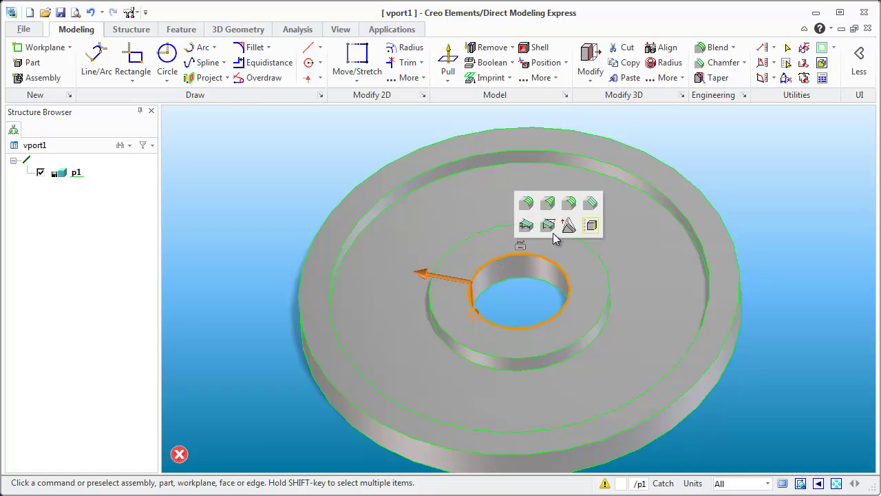
{"action": "left_click", "coordinate": [589, 202]}
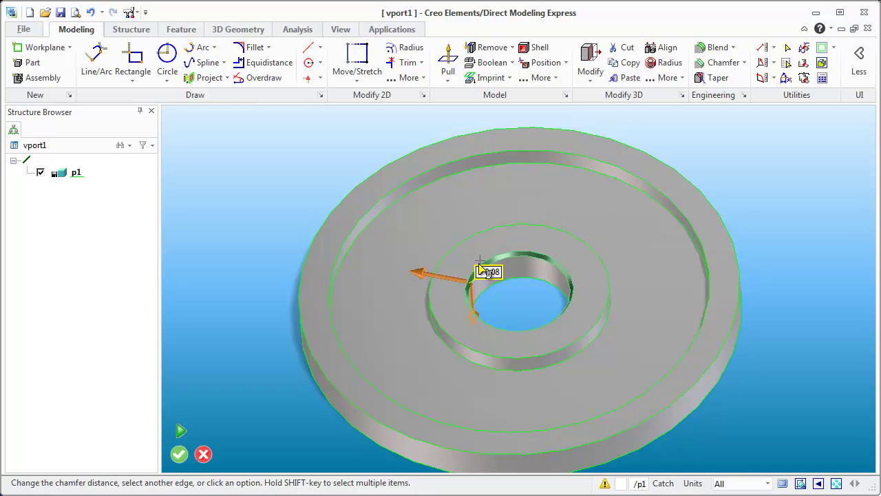
{"action": "scroll", "coordinate": [480, 274], "scroll_direction": "up", "scroll_amount": 4}
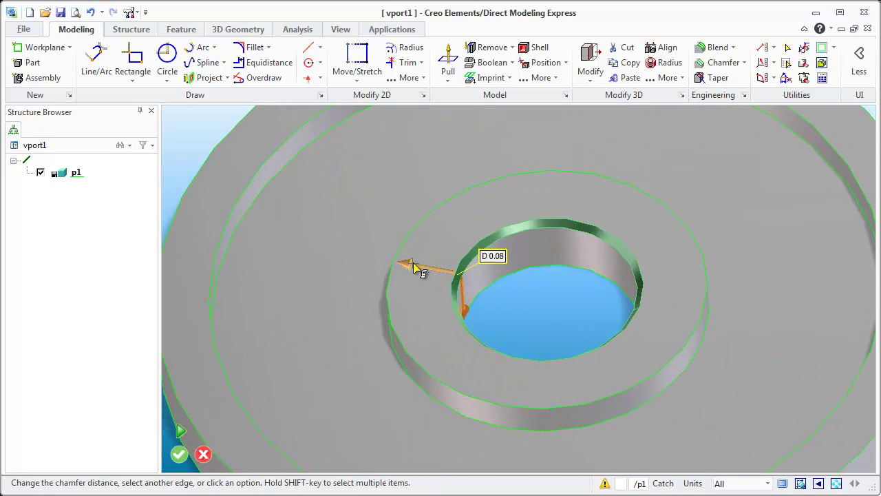
{"action": "left_click", "coordinate": [413, 268]}
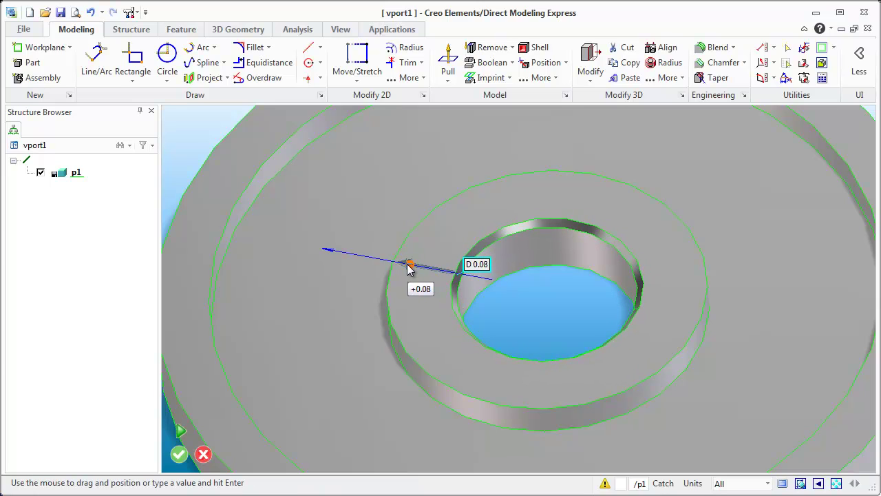
{"action": "left_click", "coordinate": [408, 269]}
Add the hole's lower inner edge and the plate's outer edge, then apply the chamfers.
{"action": "left_click", "coordinate": [488, 290]}
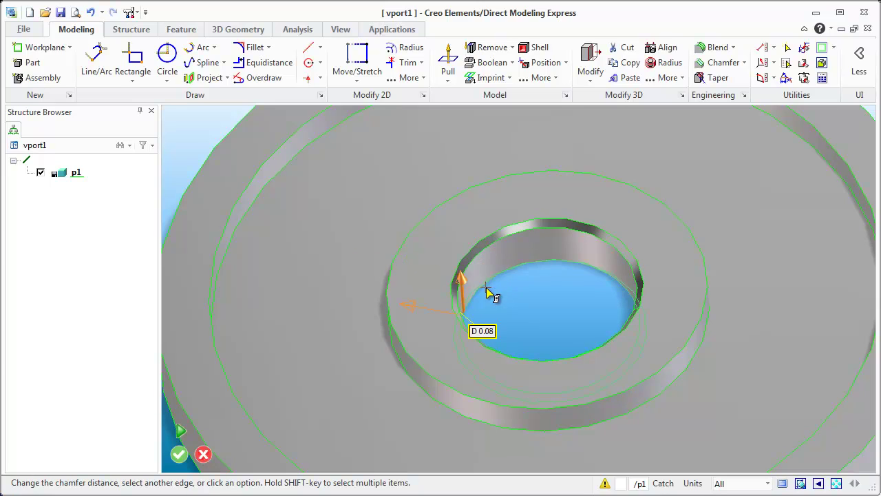
{"action": "scroll", "coordinate": [484, 358], "scroll_direction": "down", "scroll_amount": 5}
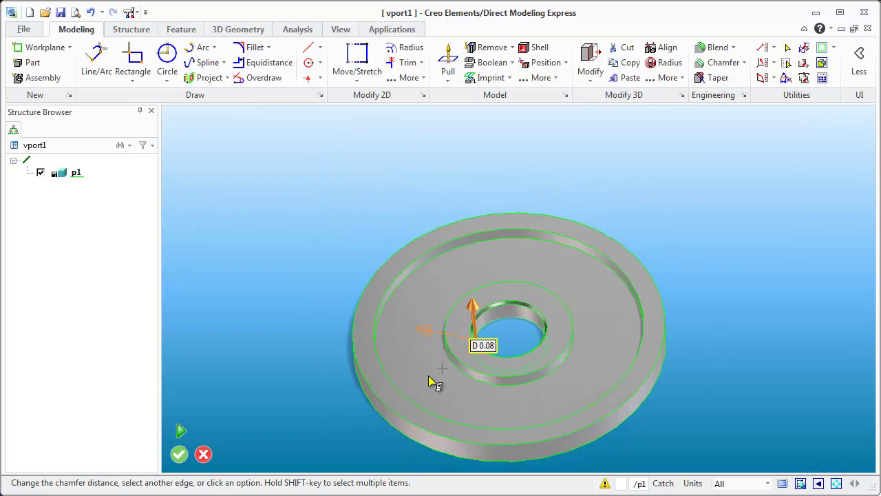
{"action": "left_click", "coordinate": [384, 429]}
{"action": "middle_click_drag", "start_coordinate": [389, 429], "coordinate": [445, 409]}
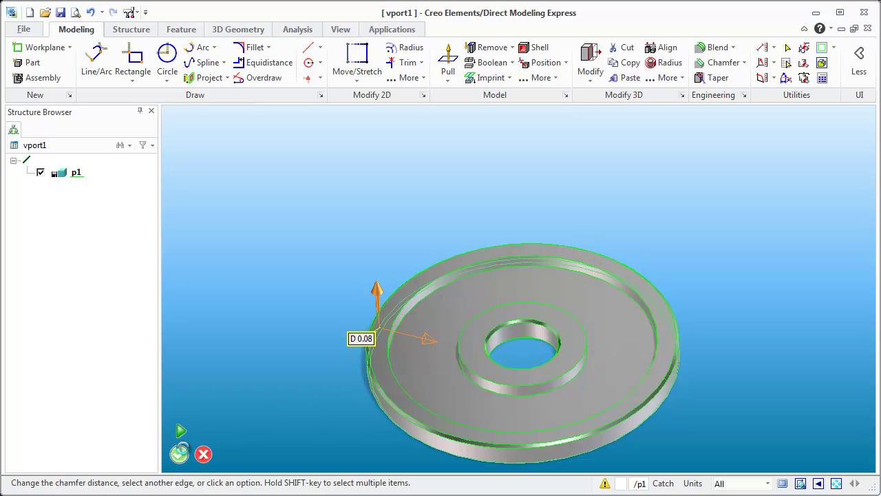
{"action": "left_click", "coordinate": [179, 453]}
{"action": "scroll", "coordinate": [447, 348], "scroll_direction": "up", "scroll_amount": 3}
Zoom to a near top-down view of the rim and select the outer groove's wall face.
{"action": "scroll", "coordinate": [568, 399], "scroll_direction": "down", "scroll_amount": 3}
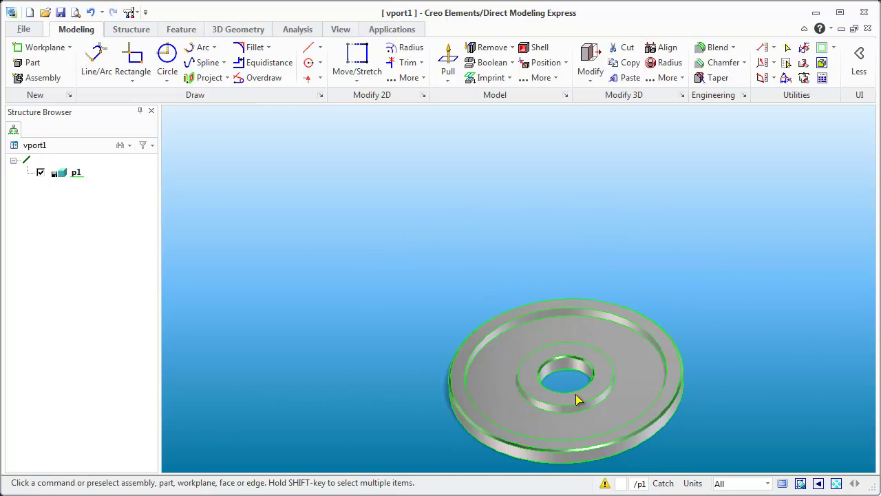
{"action": "scroll", "coordinate": [627, 450], "scroll_direction": "up", "scroll_amount": 2}
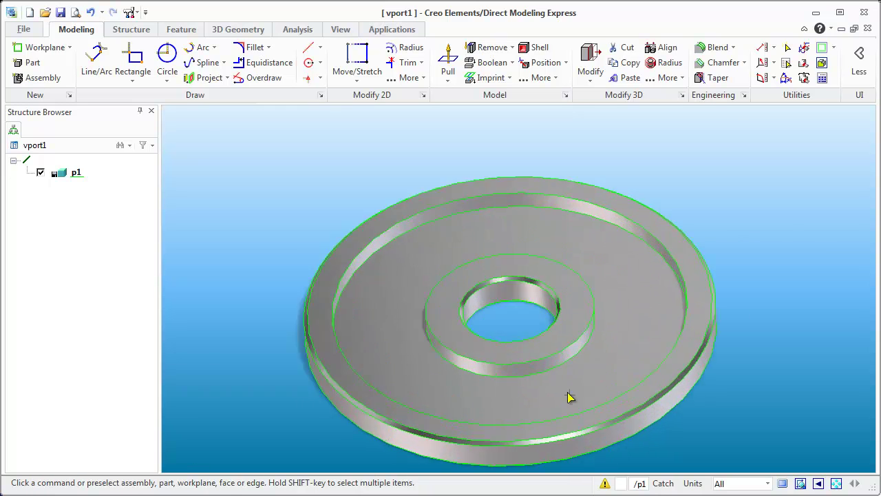
{"action": "middle_click_drag", "start_coordinate": [542, 377], "coordinate": [553, 417]}
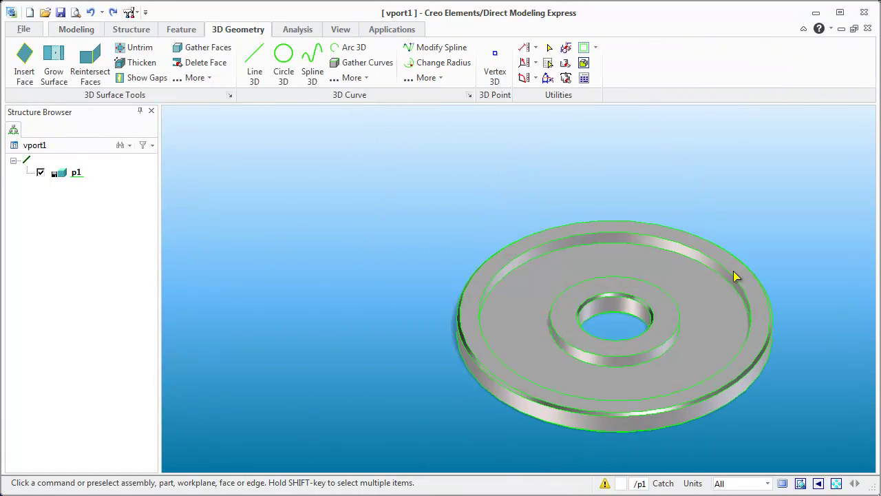
{"action": "scroll", "coordinate": [738, 276], "scroll_direction": "up", "scroll_amount": 2}
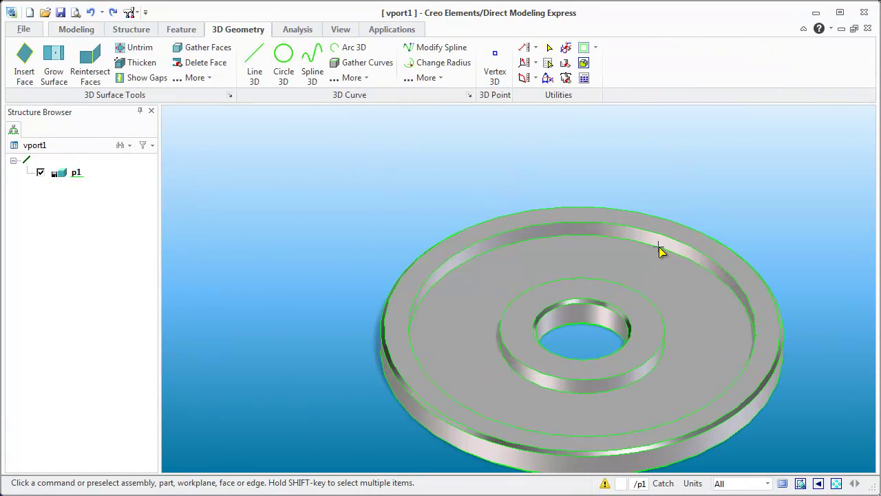
{"action": "scroll", "coordinate": [656, 254], "scroll_direction": "up", "scroll_amount": 4}
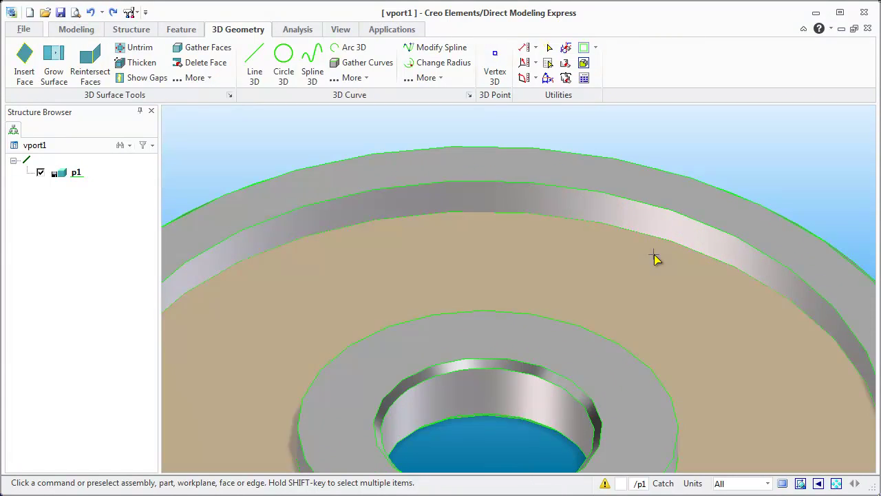
{"action": "mouse_move", "coordinate": [669, 224]}
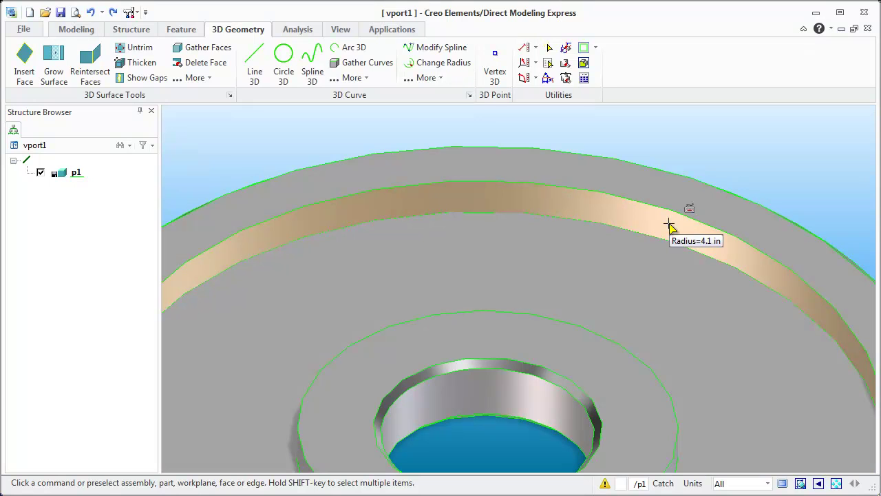
{"action": "scroll", "coordinate": [616, 268], "scroll_direction": "down", "scroll_amount": 5}
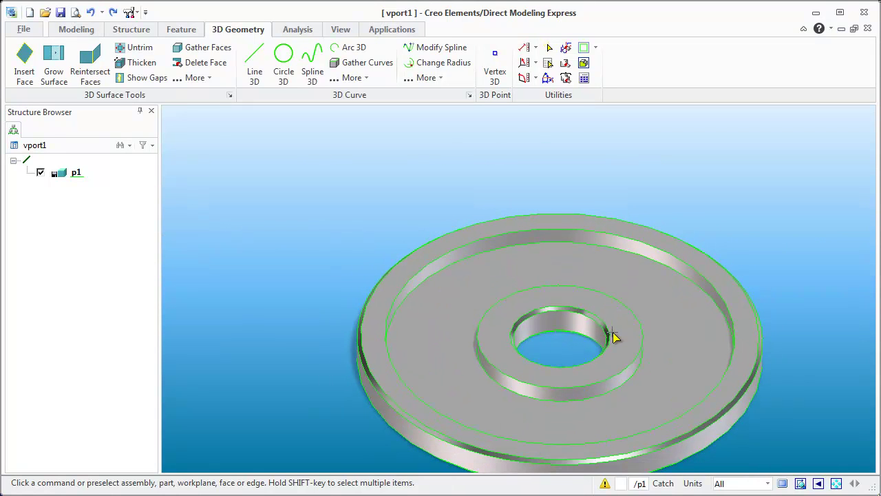
{"action": "mouse_move", "coordinate": [636, 260]}
{"action": "middle_mouse_down"}
{"action": "mouse_move", "coordinate": [629, 319]}
{"action": "mouse_move", "coordinate": [630, 252]}
{"action": "middle_mouse_up"}
{"action": "scroll", "coordinate": [616, 238], "scroll_direction": "up", "scroll_amount": 4}
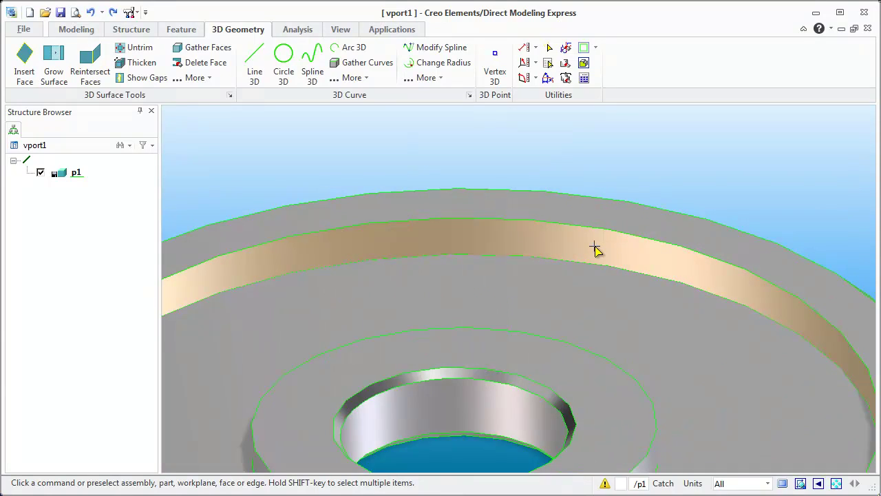
{"action": "left_click", "coordinate": [594, 248]}
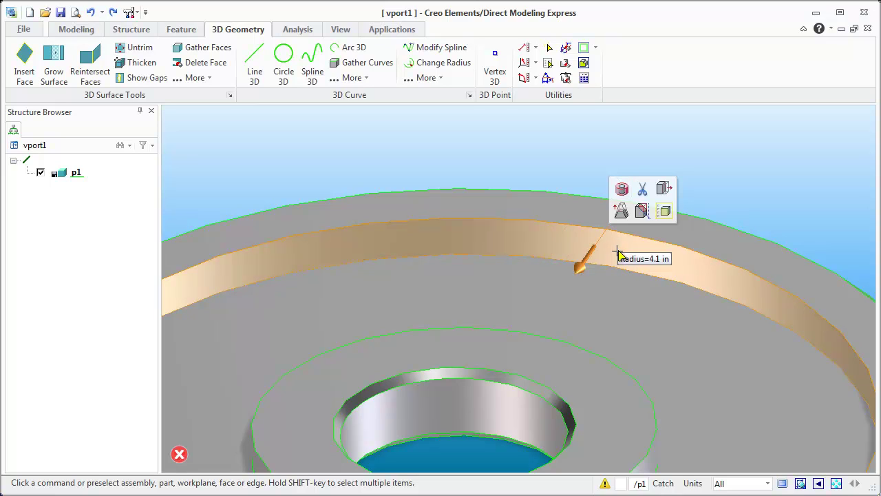
Taper the groove wall face using the central ring as the draft axis.
{"action": "left_click", "coordinate": [644, 212]}
{"action": "scroll", "coordinate": [459, 325], "scroll_direction": "down", "scroll_amount": 5}
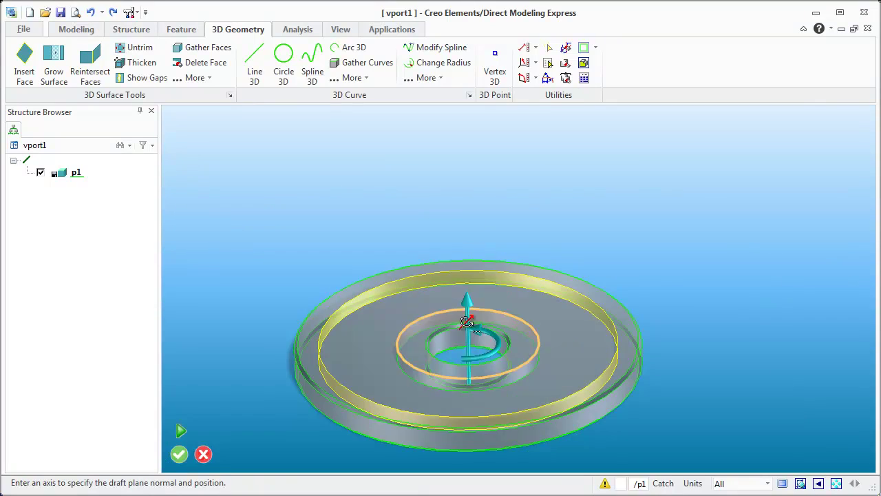
{"action": "scroll", "coordinate": [460, 325], "scroll_direction": "up", "scroll_amount": 3}
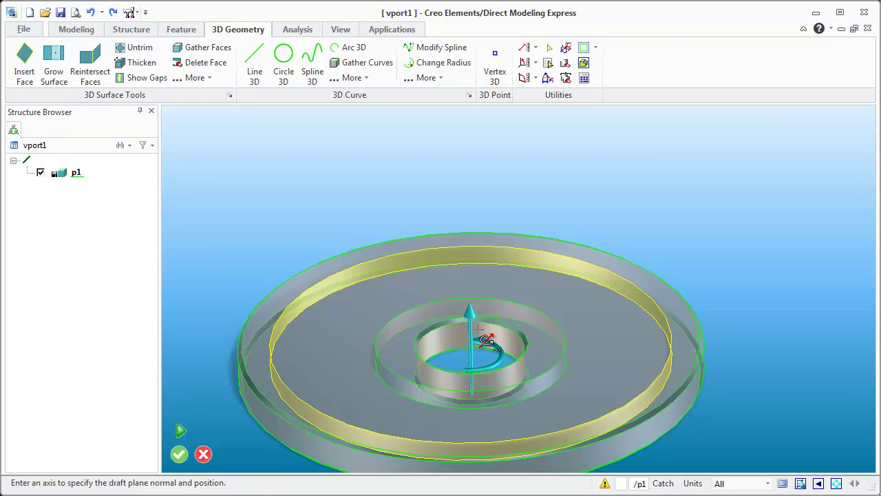
{"action": "left_click", "coordinate": [487, 335]}
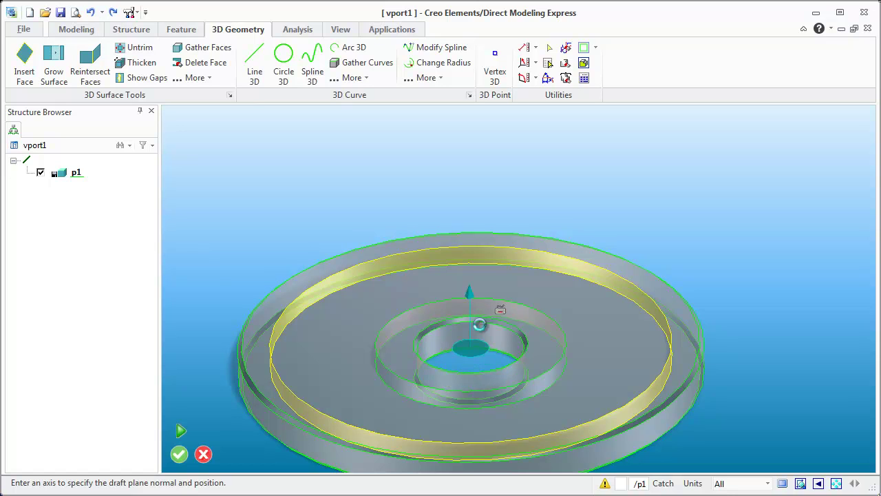
{"action": "scroll", "coordinate": [310, 324], "scroll_direction": "down", "scroll_amount": 1}
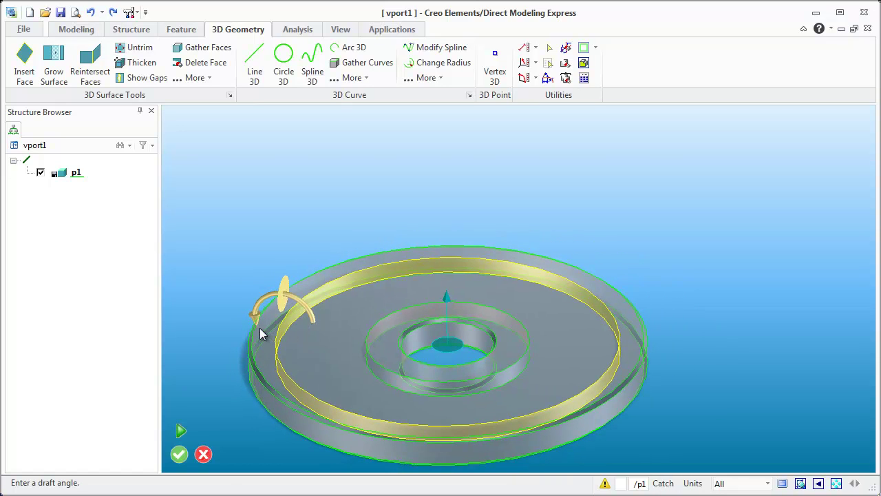
{"action": "scroll", "coordinate": [248, 321], "scroll_direction": "up", "scroll_amount": 5}
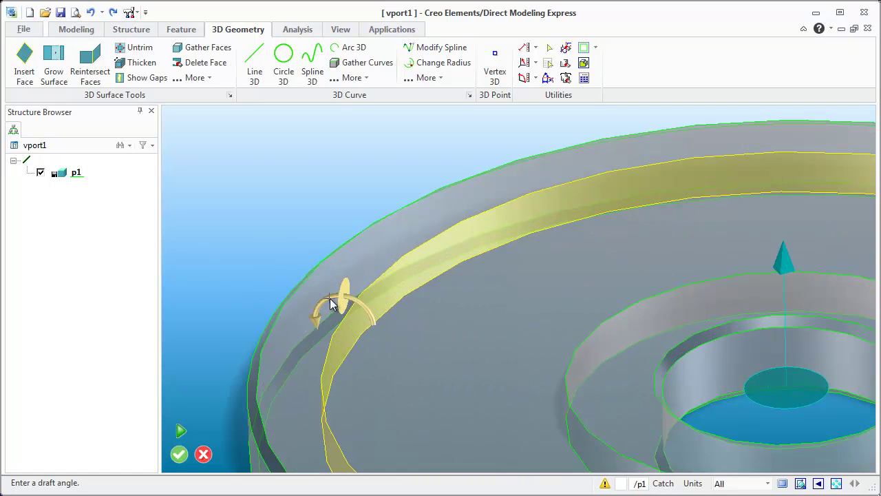
{"action": "mouse_move", "coordinate": [330, 298]}
{"action": "left_mouse_down"}
{"action": "mouse_move", "coordinate": [318, 308]}
{"action": "mouse_move", "coordinate": [324, 297]}
{"action": "left_mouse_up"}
Enter a 15° draft angle, then adjust the draft reference and angle.
{"action": "left_click", "coordinate": [327, 254]}
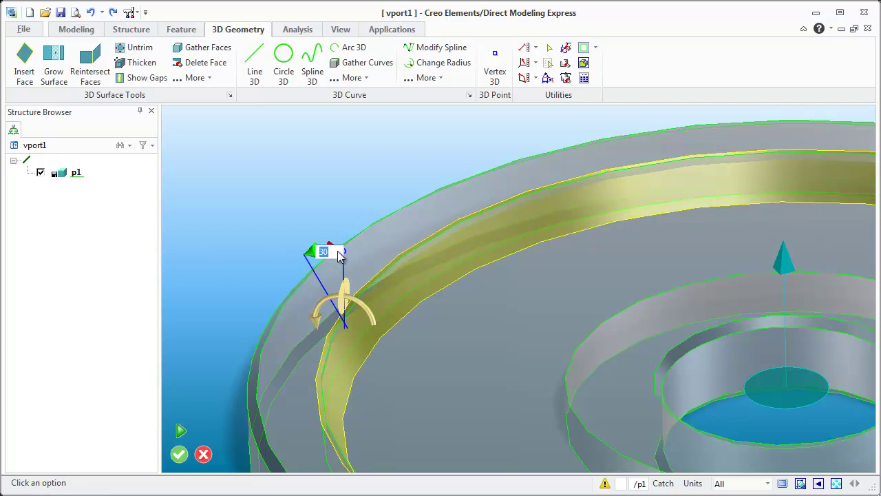
{"action": "type", "text": "15"}
{"action": "key", "text": "Return"}
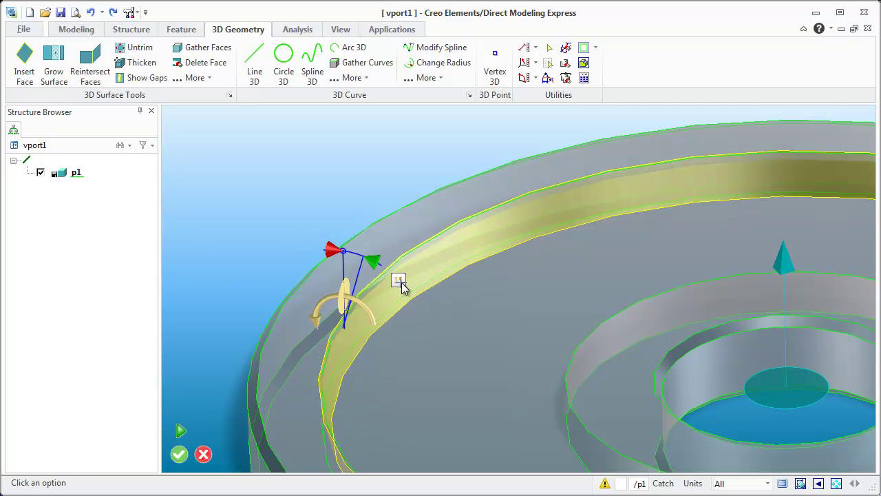
{"action": "mouse_move", "coordinate": [380, 269]}
{"action": "left_click_drag", "start_coordinate": [377, 262], "coordinate": [313, 255]}
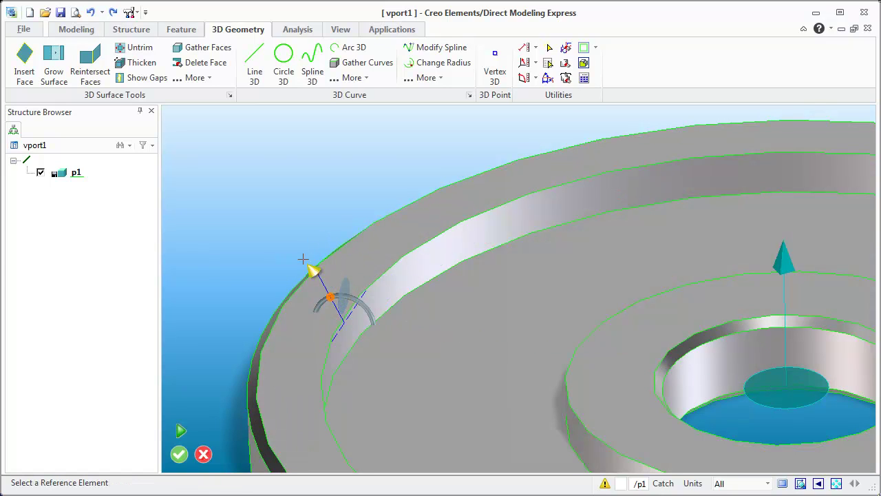
{"action": "left_click", "coordinate": [379, 295]}
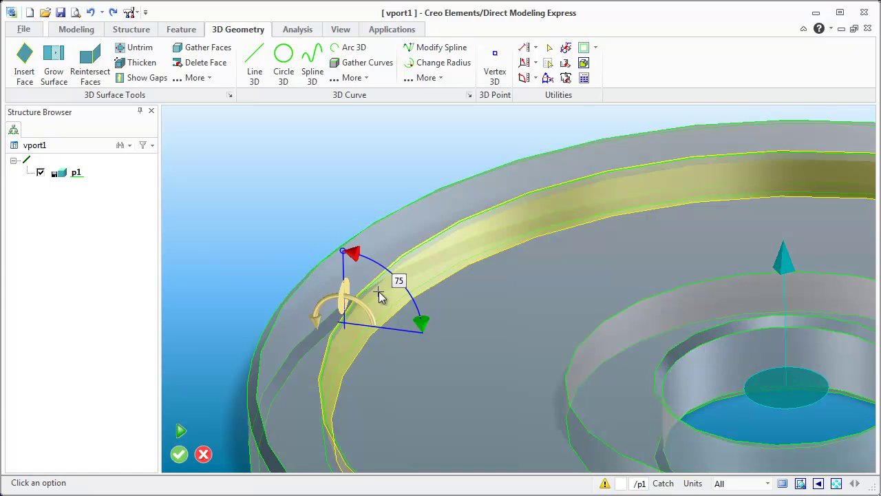
{"action": "mouse_move", "coordinate": [345, 298]}
{"action": "left_mouse_down"}
{"action": "mouse_move", "coordinate": [330, 301]}
{"action": "mouse_move", "coordinate": [358, 300]}
{"action": "left_mouse_up"}
Finish the groove taper, then draft the inner ring wall 15 degrees about the central cylinder axis.
{"action": "middle_click", "coordinate": [358, 300]}
{"action": "left_click", "coordinate": [507, 230]}
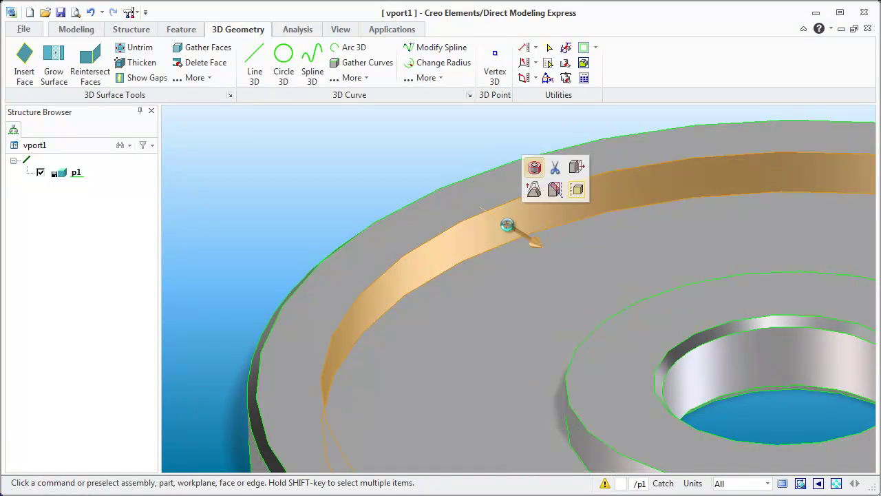
{"action": "left_click", "coordinate": [555, 189]}
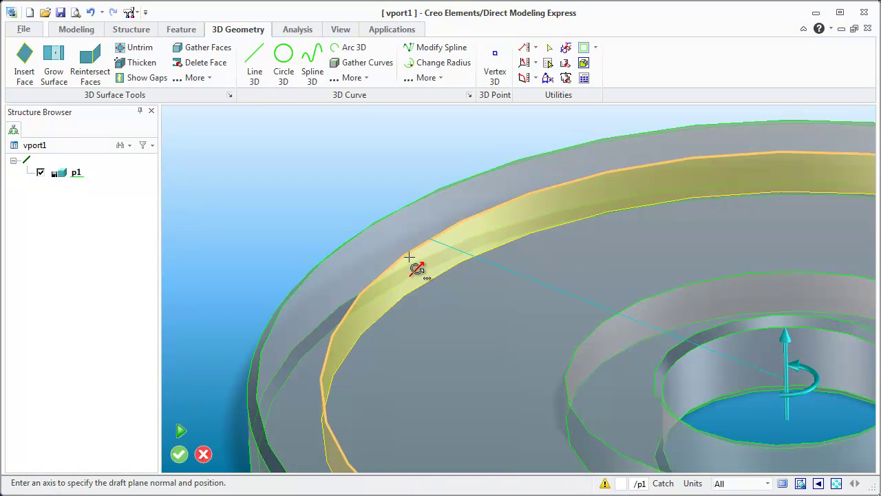
{"action": "left_click", "coordinate": [726, 361]}
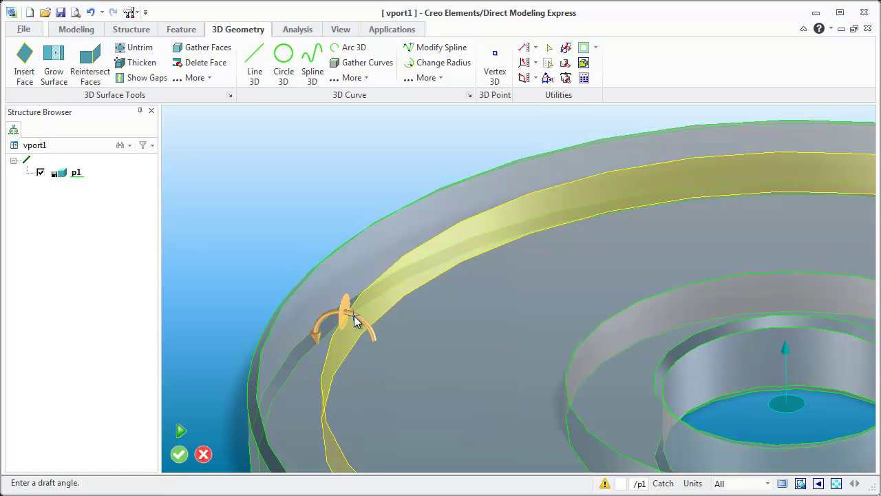
{"action": "left_click_drag", "start_coordinate": [332, 313], "coordinate": [287, 294]}
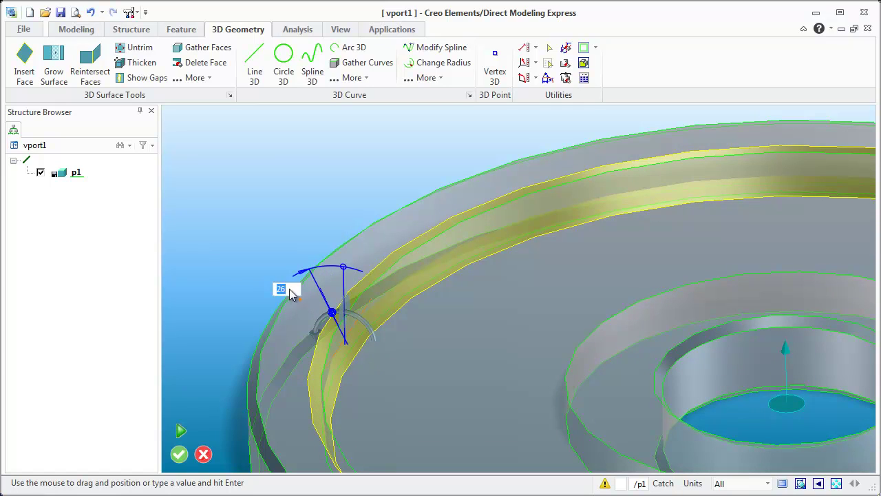
{"action": "left_click_drag", "start_coordinate": [292, 294], "coordinate": [291, 293]}
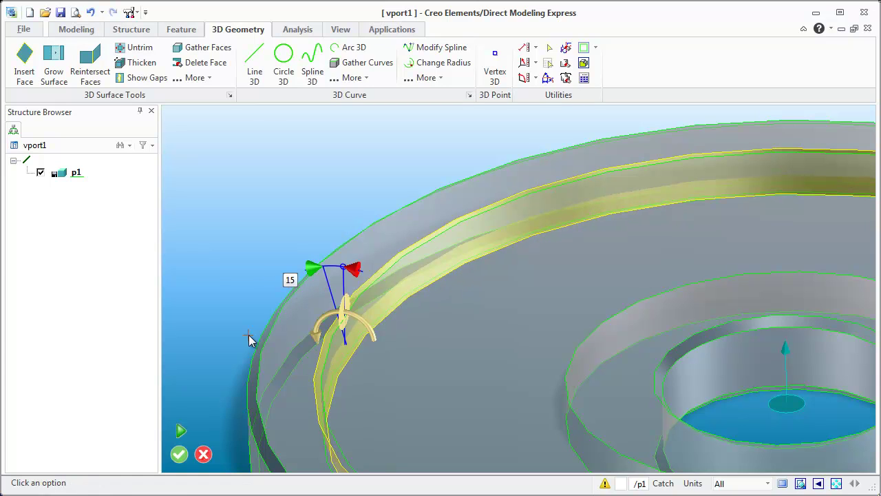
{"action": "left_click", "coordinate": [179, 453]}
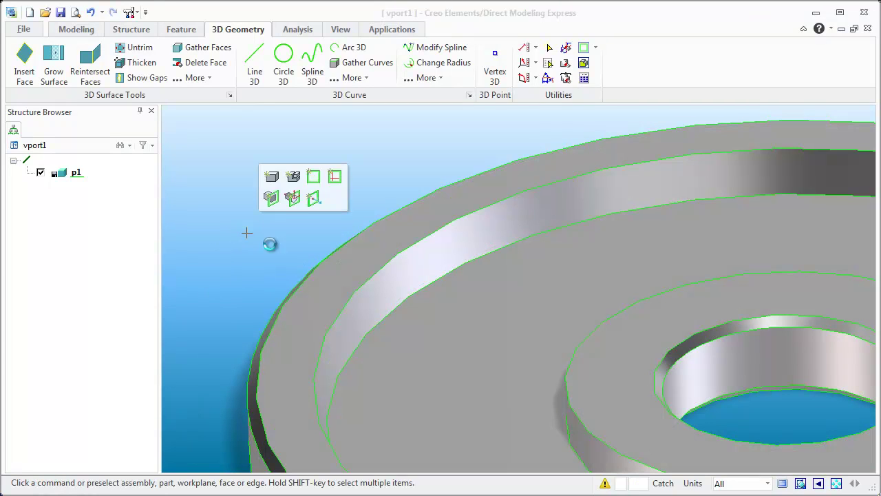
Dismiss the selection error, reframe the plate view, and select the inner ring's outer wall.
{"action": "left_click", "coordinate": [420, 335]}
{"action": "left_click", "coordinate": [441, 271]}
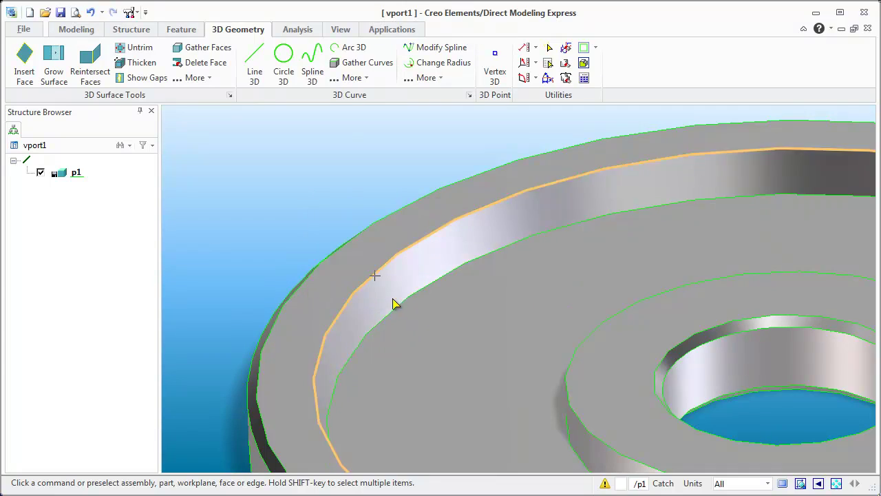
{"action": "scroll", "coordinate": [507, 374], "scroll_direction": "down", "scroll_amount": 3}
{"action": "scroll", "coordinate": [510, 296], "scroll_direction": "down", "scroll_amount": 2}
{"action": "middle_click_drag", "start_coordinate": [509, 296], "coordinate": [561, 397]}
{"action": "scroll", "coordinate": [561, 392], "scroll_direction": "up", "scroll_amount": 4}
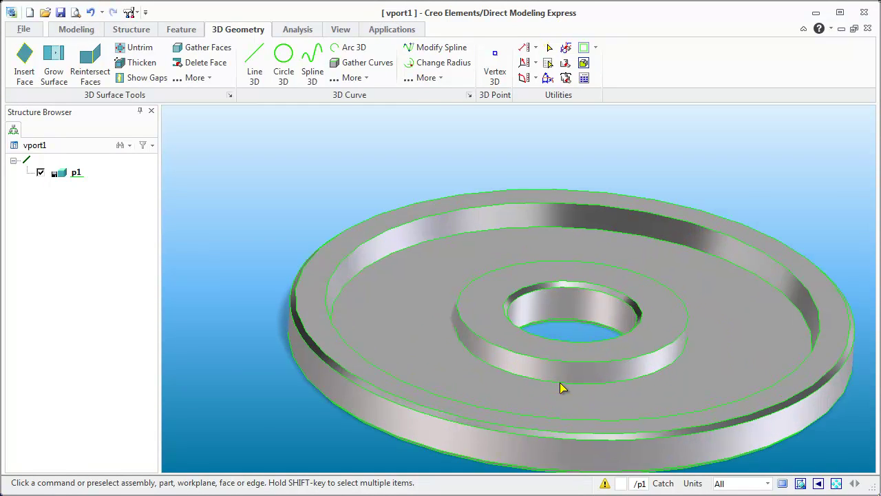
{"action": "left_click", "coordinate": [558, 373]}
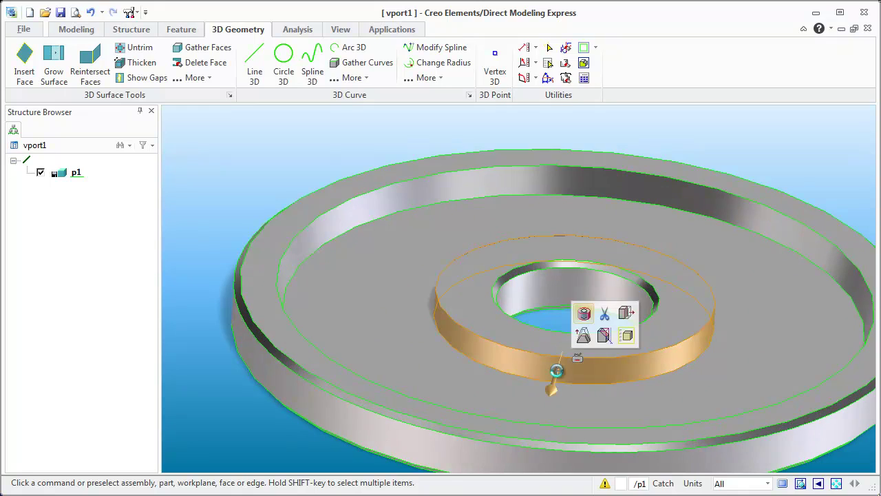
Draft the selected inner ring wall to 15 degrees around the hole's centre axis and apply it.
{"action": "left_click", "coordinate": [604, 337]}
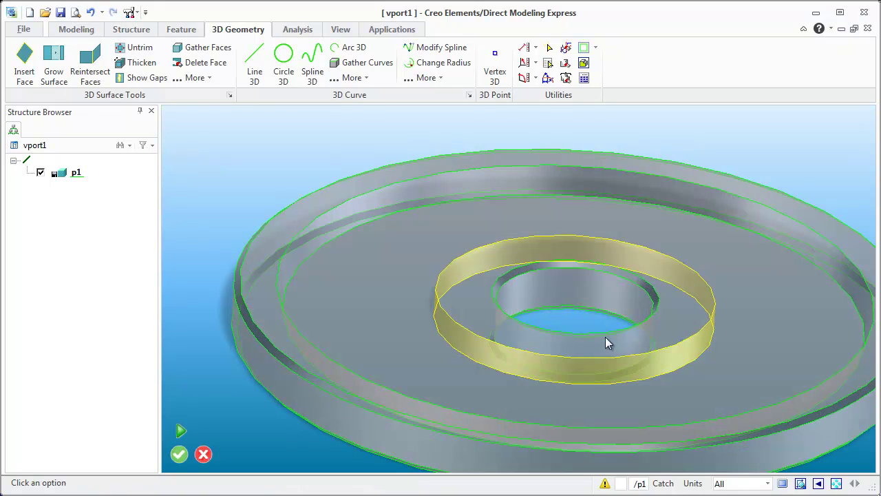
{"action": "left_click", "coordinate": [545, 281]}
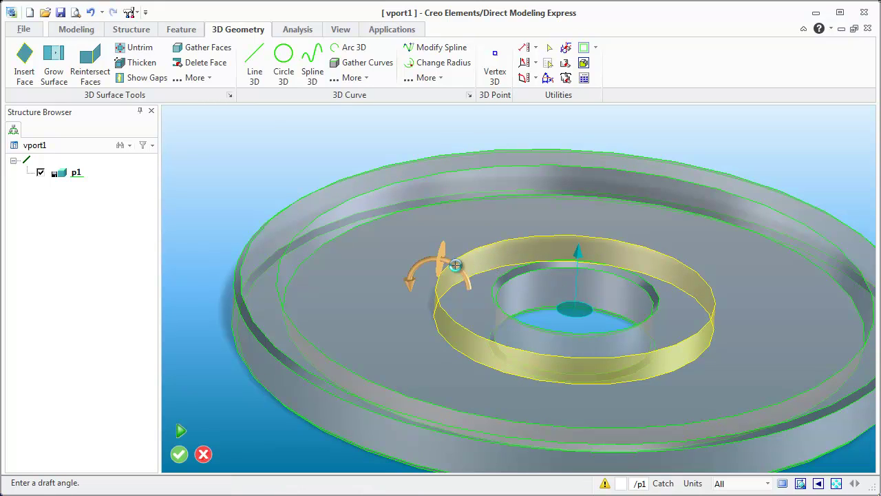
{"action": "mouse_move", "coordinate": [455, 265]}
{"action": "left_mouse_down"}
{"action": "mouse_move", "coordinate": [463, 276]}
{"action": "mouse_move", "coordinate": [443, 256]}
{"action": "mouse_move", "coordinate": [412, 256]}
{"action": "mouse_move", "coordinate": [405, 271]}
{"action": "mouse_move", "coordinate": [441, 266]}
{"action": "left_mouse_up"}
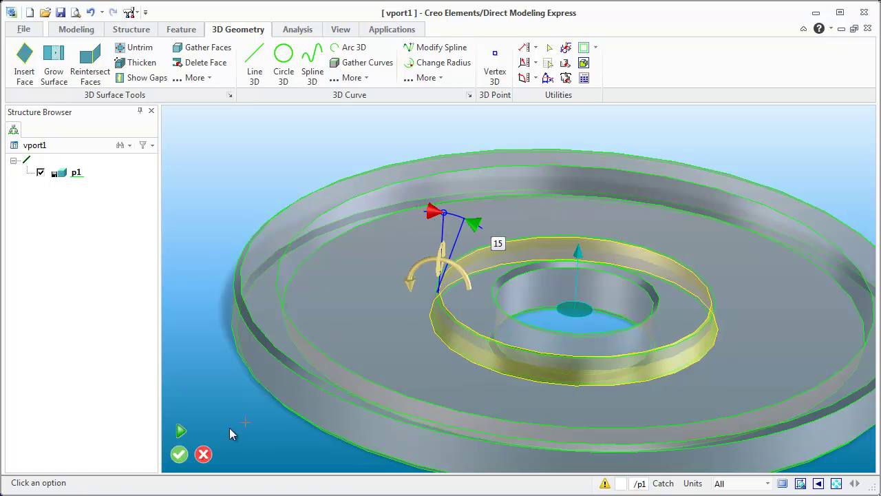
{"action": "left_click", "coordinate": [179, 454]}
{"action": "middle_click_drag", "start_coordinate": [383, 305], "coordinate": [356, 309]}
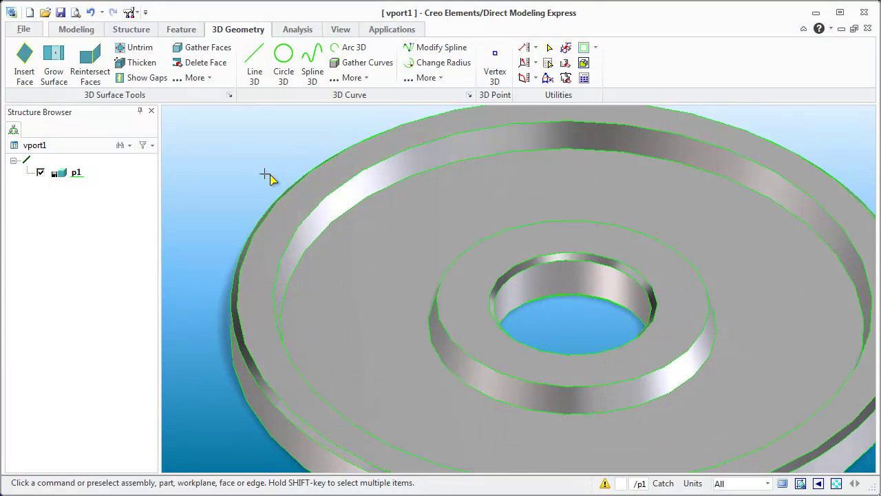
Start a blend on the plate's top face and drag the fillet radius to about 0.11.
{"action": "left_click", "coordinate": [368, 202]}
{"action": "left_click", "coordinate": [393, 141]}
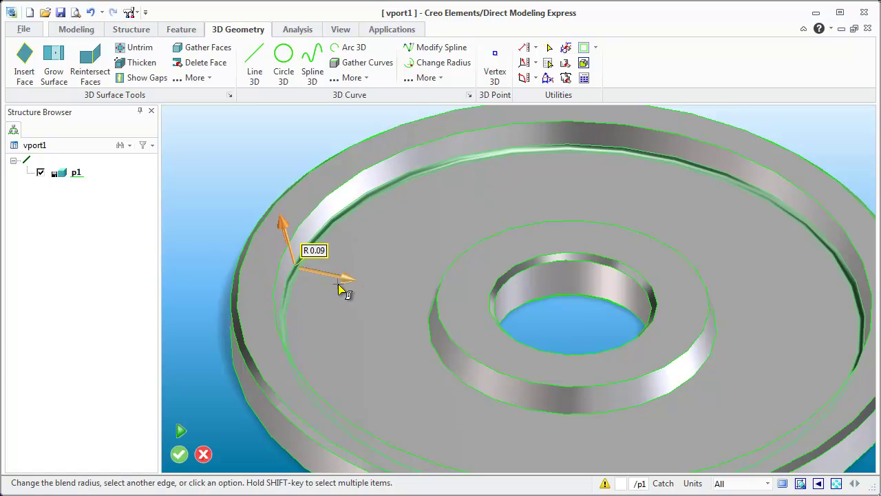
{"action": "left_click", "coordinate": [340, 279]}
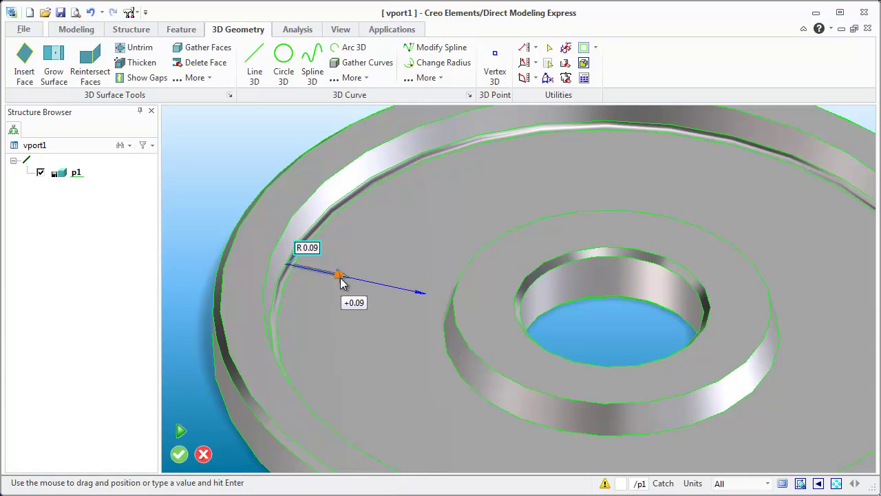
{"action": "mouse_move", "coordinate": [343, 282]}
{"action": "left_mouse_down"}
{"action": "mouse_move", "coordinate": [289, 252]}
{"action": "mouse_move", "coordinate": [305, 269]}
{"action": "mouse_move", "coordinate": [335, 278]}
{"action": "left_mouse_up"}
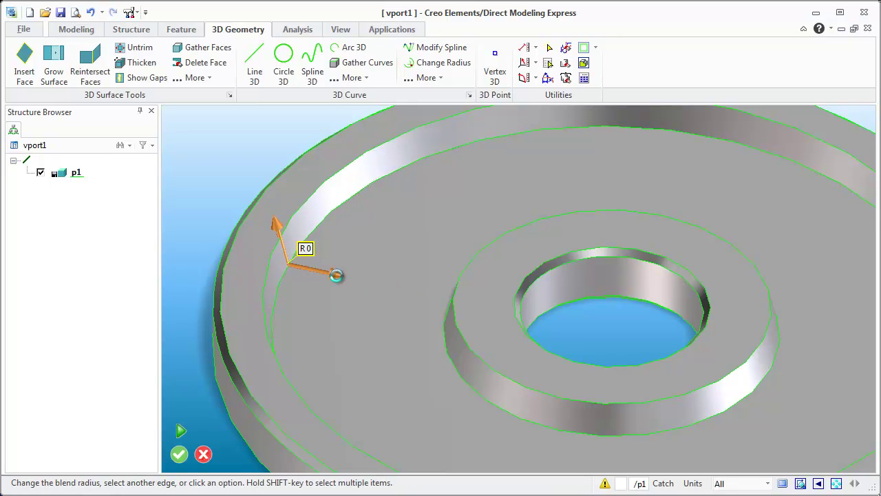
{"action": "left_click", "coordinate": [340, 278]}
{"action": "left_click_drag", "start_coordinate": [345, 282], "coordinate": [346, 283]}
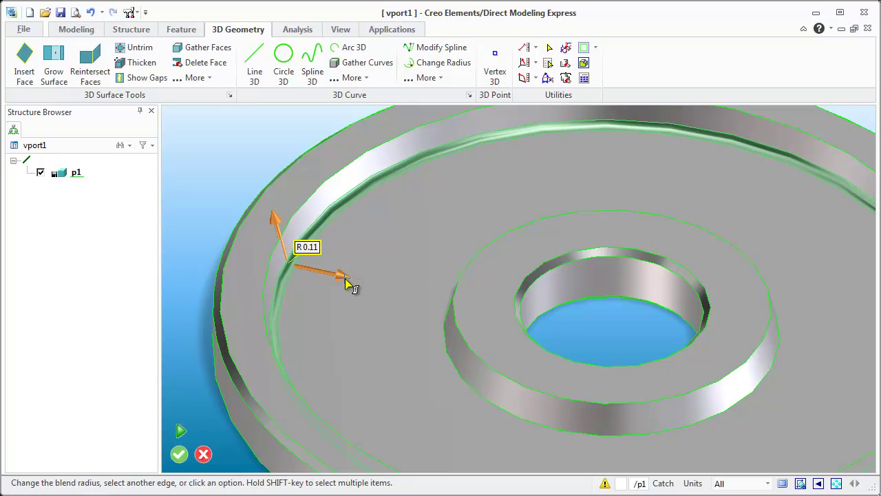
Fillet both groove rim edges and the inner ring's top and base edges at radius 0.1.
{"action": "left_click", "coordinate": [330, 184]}
{"action": "left_click", "coordinate": [323, 247]}
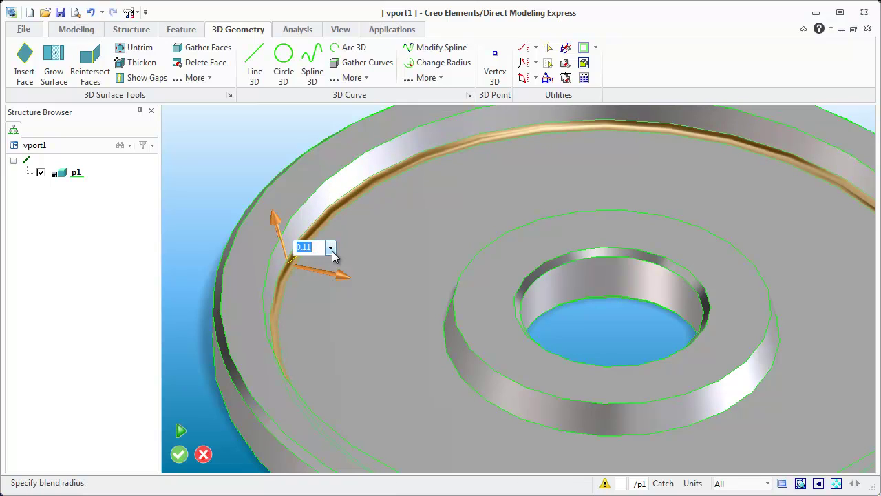
{"action": "key", "text": "Return"}
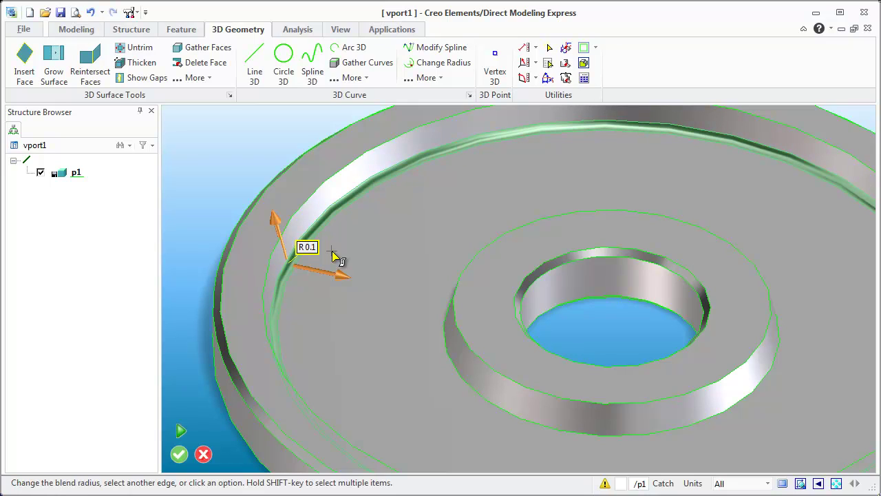
{"action": "left_click", "coordinate": [309, 212]}
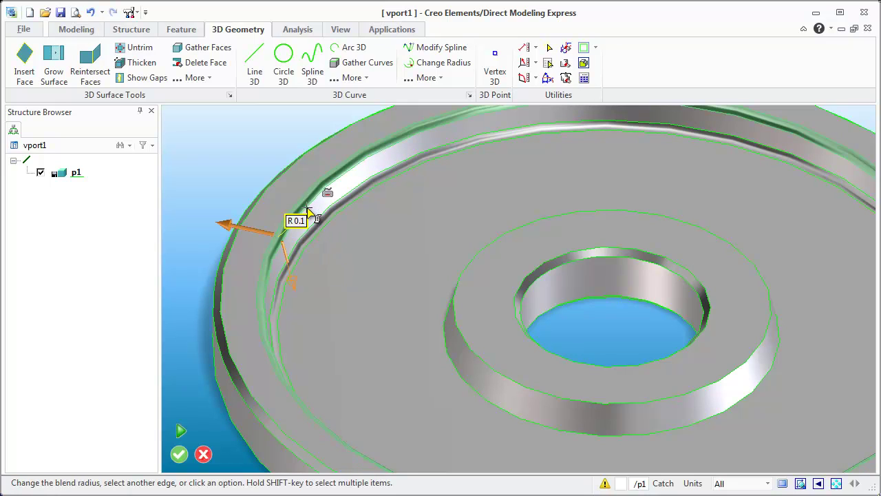
{"action": "left_click", "coordinate": [458, 318]}
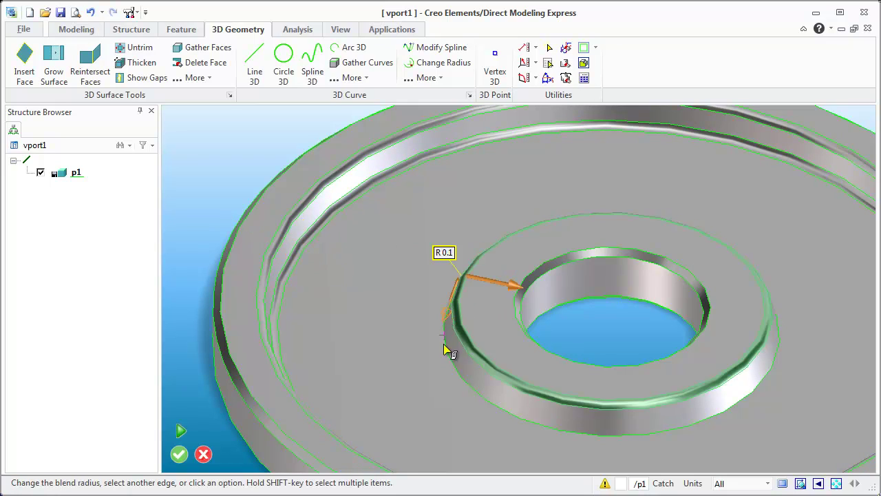
{"action": "left_click", "coordinate": [452, 357]}
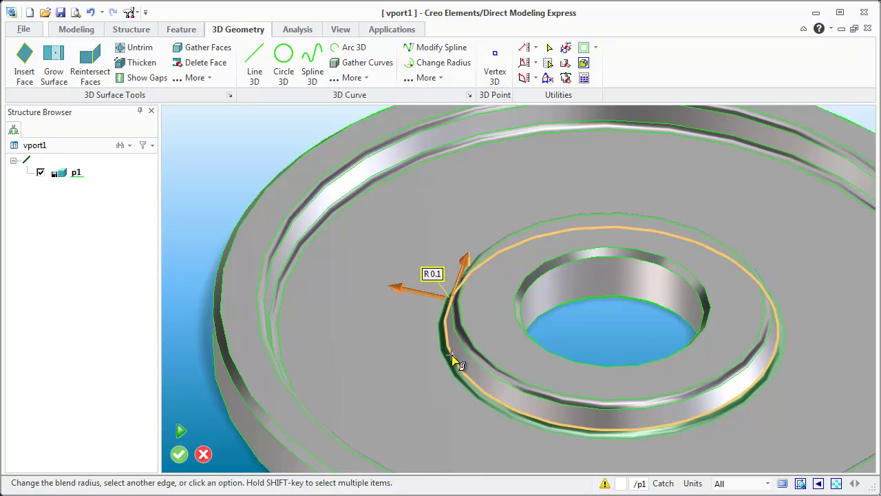
{"action": "left_click", "coordinate": [179, 454]}
{"action": "scroll", "coordinate": [220, 297], "scroll_direction": "down", "scroll_amount": 5}
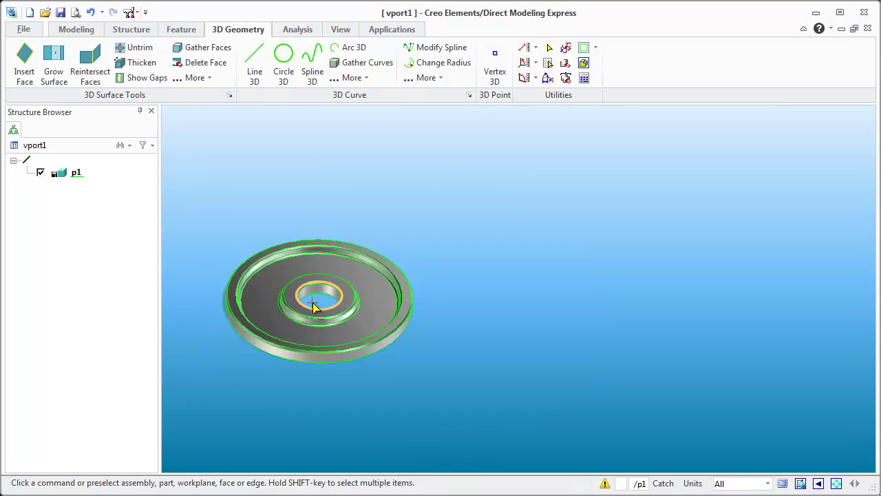
{"action": "middle_click_drag", "start_coordinate": [305, 295], "coordinate": [264, 264]}
{"action": "scroll", "coordinate": [264, 272], "scroll_direction": "up", "scroll_amount": 2}
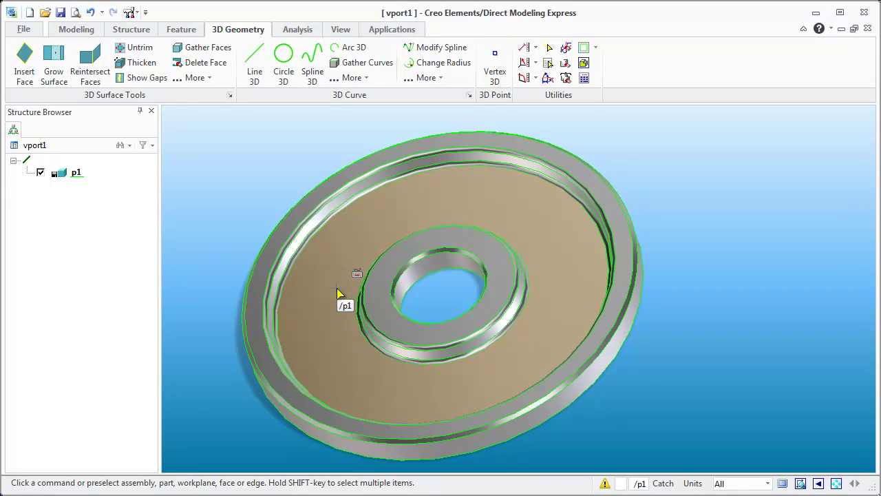
{"action": "left_click", "coordinate": [28, 31]}
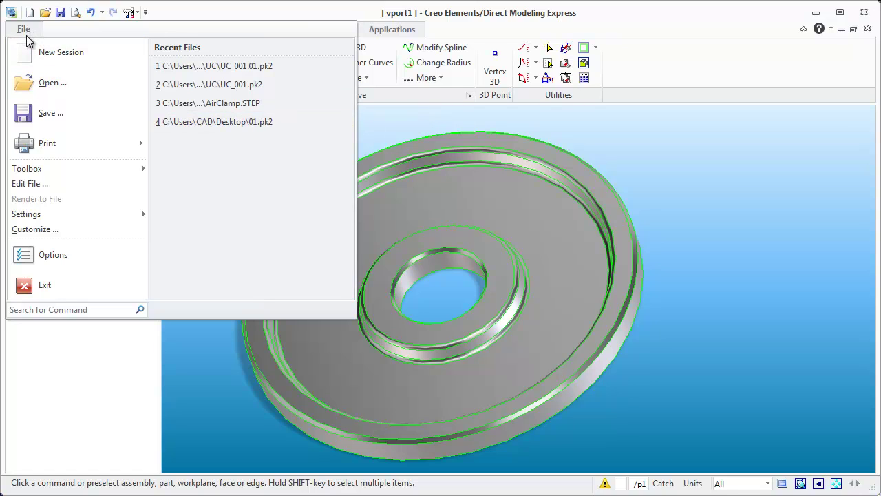
{"action": "left_click", "coordinate": [86, 365]}
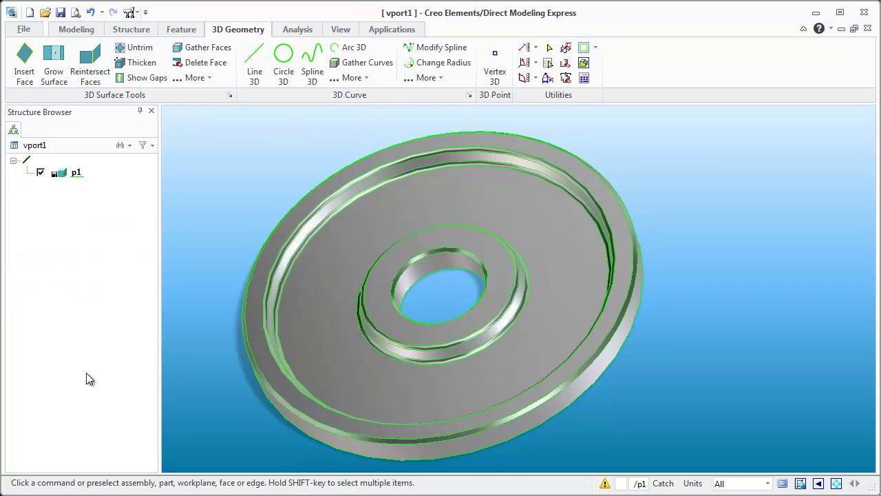
Create a new part, renaming the default p2 to Widet, and make it the active part.
{"action": "left_click", "coordinate": [79, 31]}
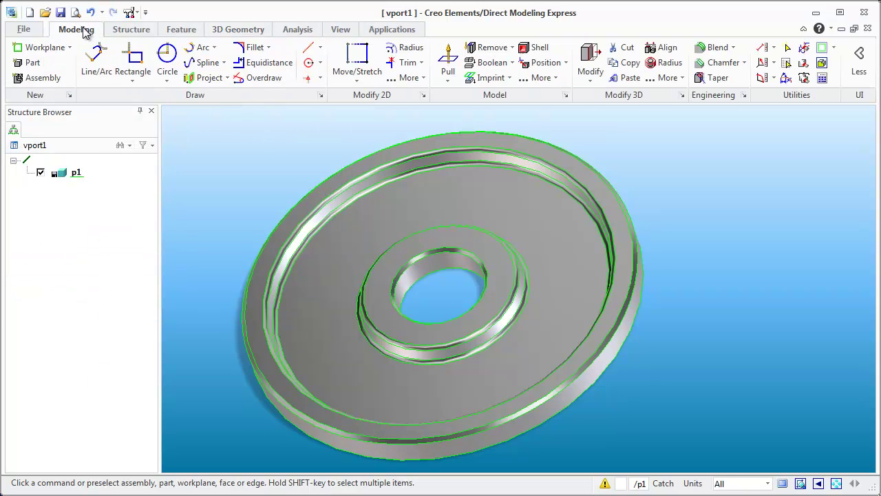
{"action": "left_click", "coordinate": [32, 63]}
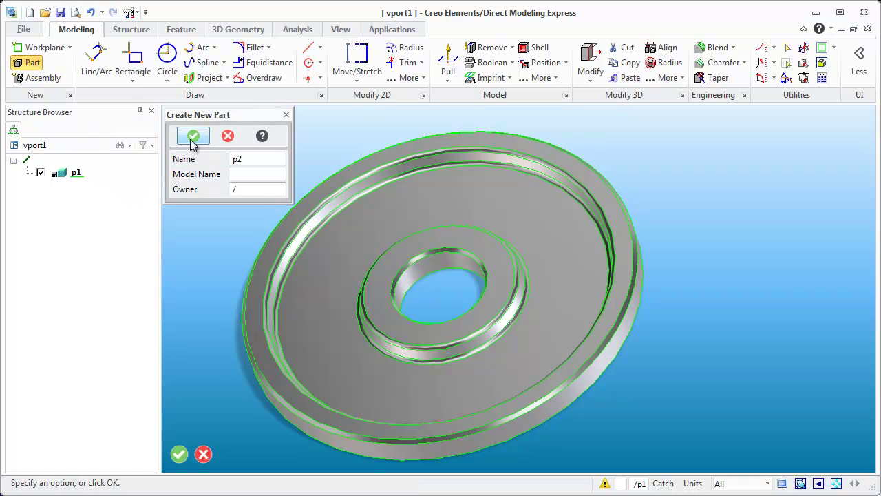
{"action": "left_click", "coordinate": [213, 159]}
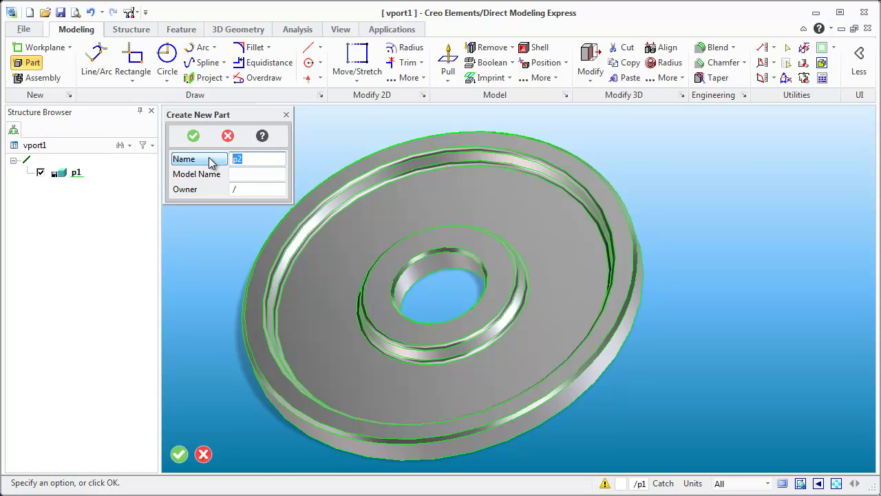
{"action": "type", "text": "Widet"}
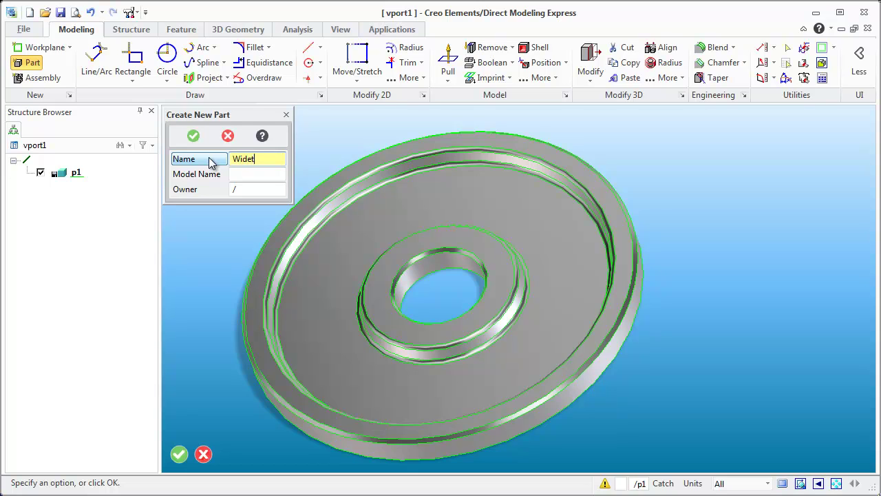
{"action": "key", "text": "Return"}
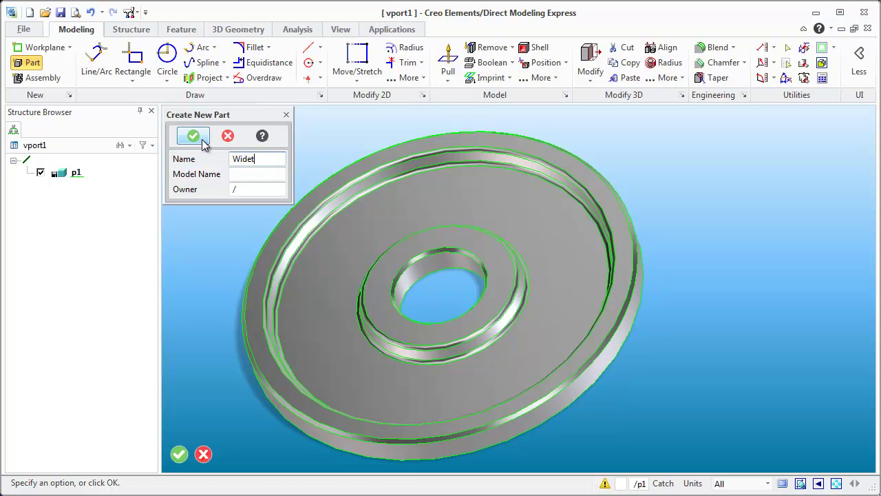
{"action": "left_click", "coordinate": [194, 135]}
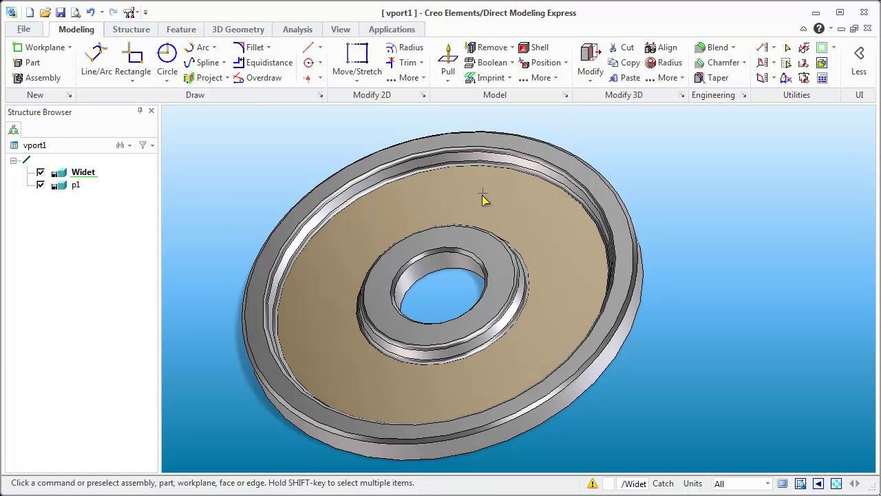
{"action": "middle_click_drag", "start_coordinate": [481, 199], "coordinate": [485, 174]}
{"action": "scroll", "coordinate": [483, 181], "scroll_direction": "up", "scroll_amount": 3}
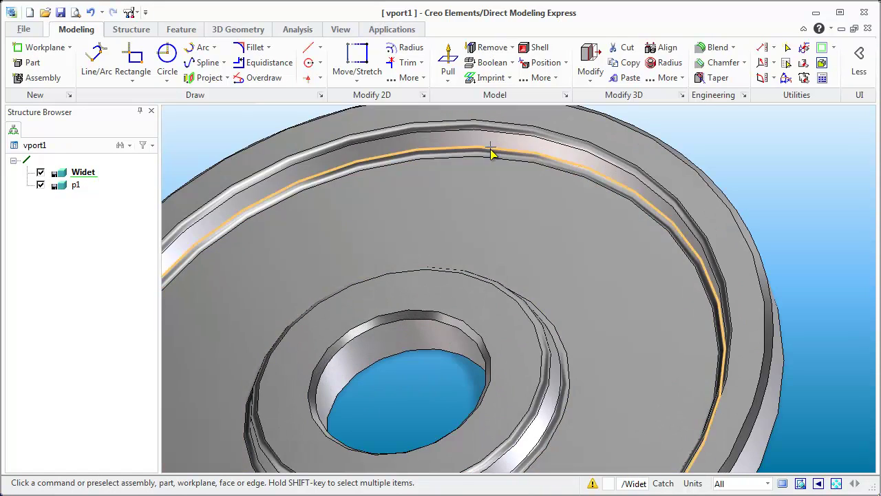
{"action": "scroll", "coordinate": [534, 303], "scroll_direction": "down", "scroll_amount": 3}
{"action": "scroll", "coordinate": [530, 334], "scroll_direction": "down", "scroll_amount": 6}
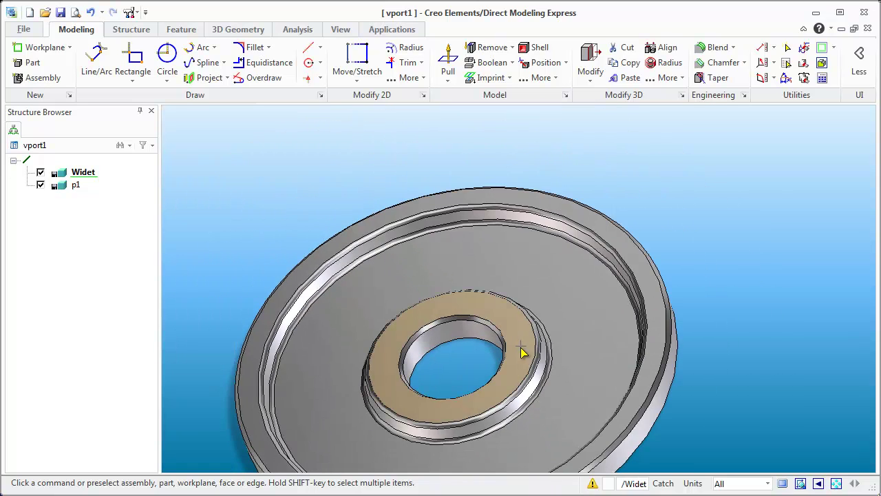
{"action": "middle_click_drag", "start_coordinate": [502, 320], "coordinate": [455, 378]}
{"action": "scroll", "coordinate": [455, 378], "scroll_direction": "up", "scroll_amount": 5}
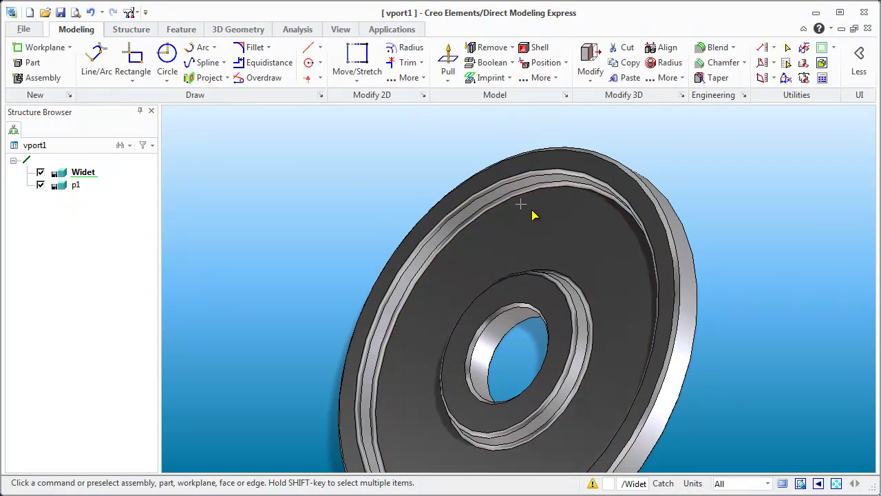
{"action": "mouse_move", "coordinate": [585, 232]}
{"action": "middle_mouse_down"}
{"action": "mouse_move", "coordinate": [596, 240]}
{"action": "mouse_move", "coordinate": [623, 213]}
{"action": "mouse_move", "coordinate": [651, 227]}
{"action": "mouse_move", "coordinate": [643, 223]}
{"action": "middle_mouse_up"}
{"action": "middle_click_drag", "start_coordinate": [617, 273], "coordinate": [618, 331]}
{"action": "mouse_move", "coordinate": [617, 332]}
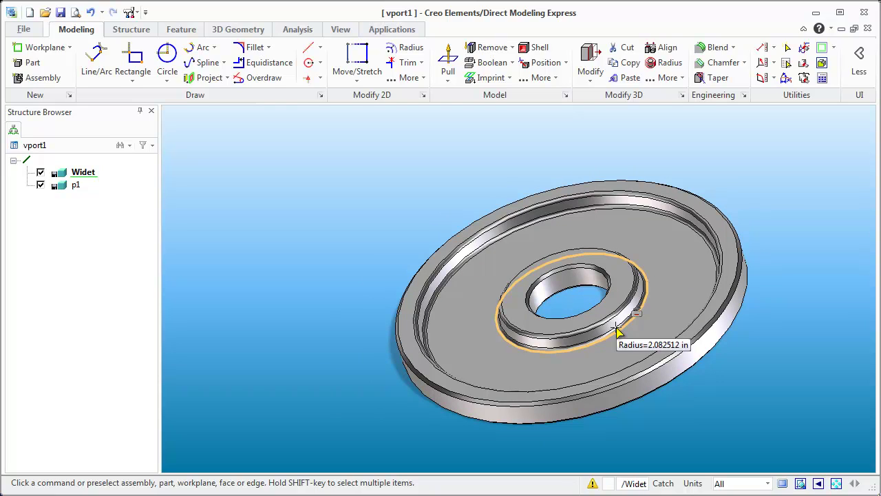